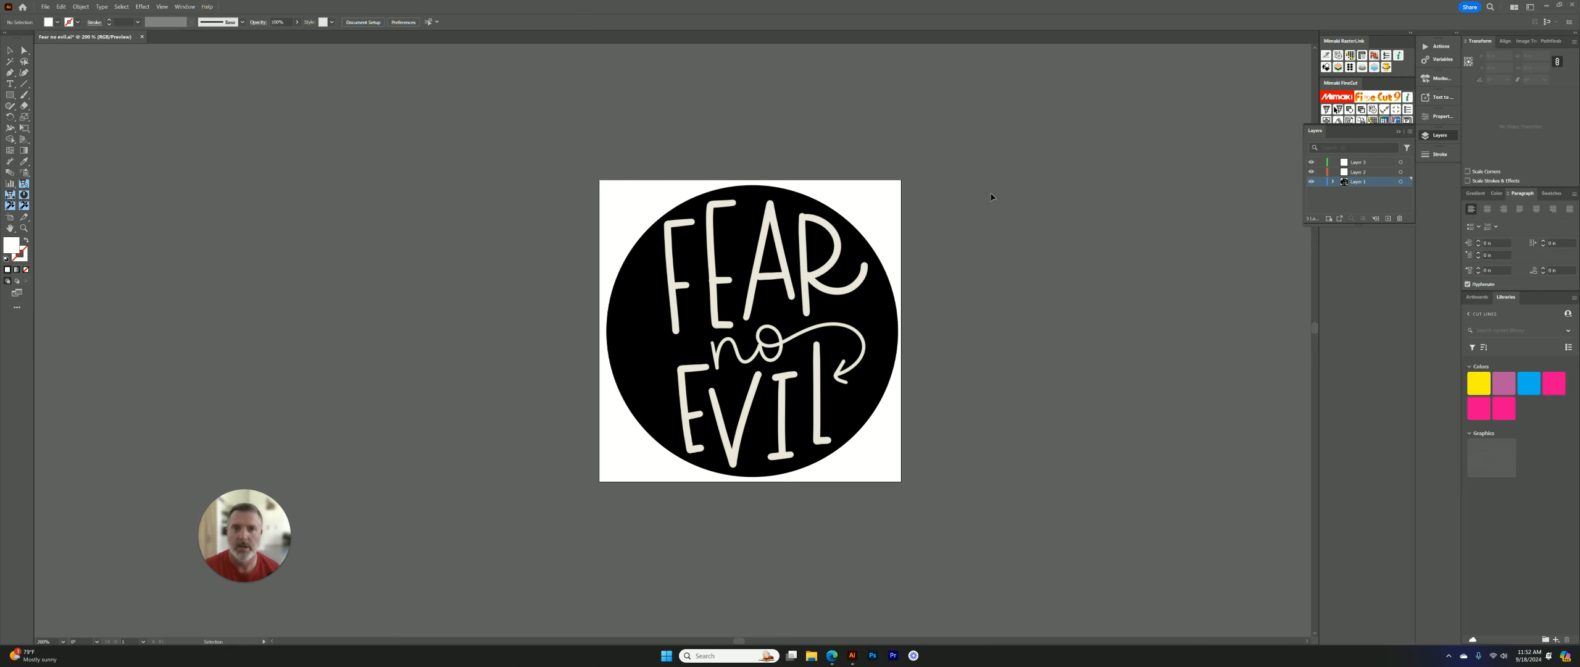
Add a new layer above Layer 1 and move the "Fear no evil" image off the artboard into the empty space to its left
{"action": "mouse_move", "coordinate": [798, 337]}
{"action": "left_mouse_down"}
{"action": "mouse_move", "coordinate": [653, 341]}
{"action": "mouse_move", "coordinate": [805, 298]}
{"action": "mouse_move", "coordinate": [470, 326]}
{"action": "left_mouse_up"}
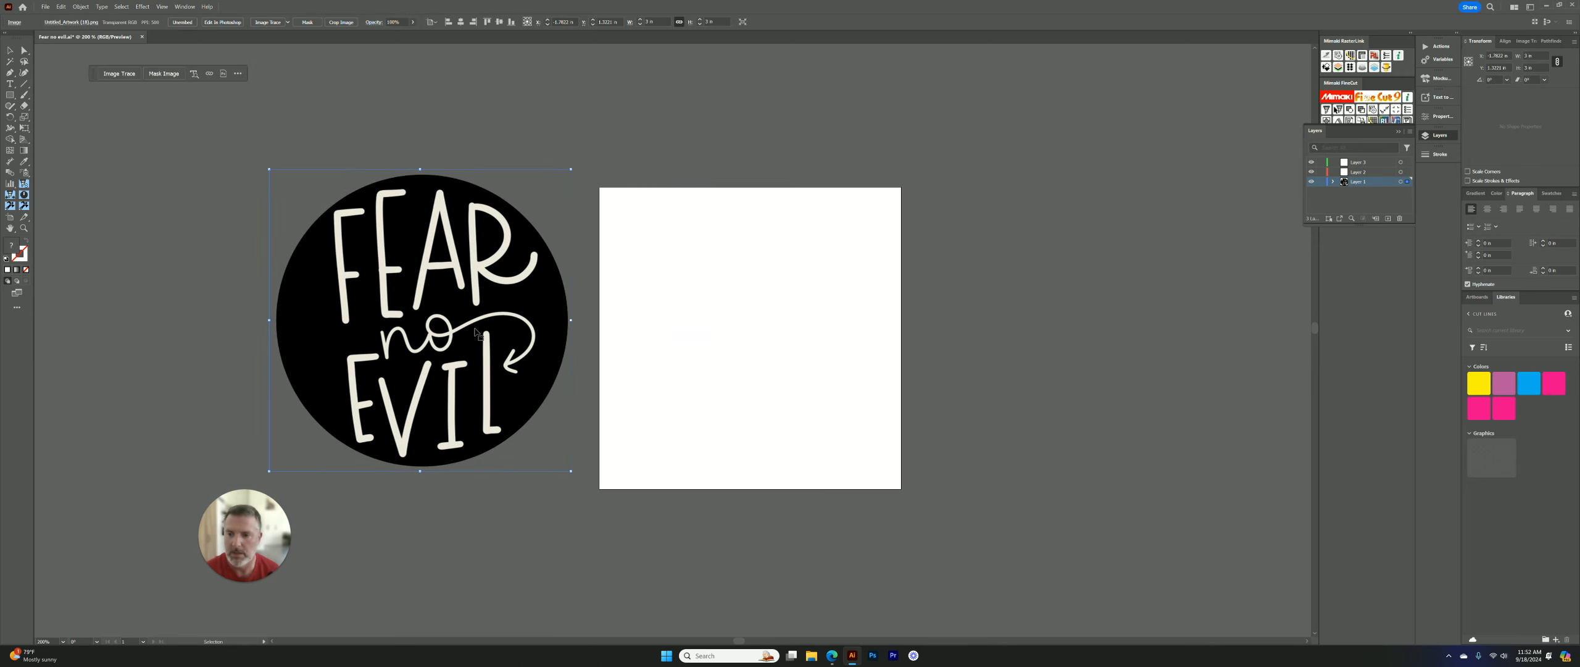
{"action": "mouse_move", "coordinate": [432, 285]}
{"action": "left_mouse_down"}
{"action": "mouse_move", "coordinate": [826, 263]}
{"action": "mouse_move", "coordinate": [732, 320]}
{"action": "mouse_move", "coordinate": [755, 312]}
{"action": "left_mouse_up"}
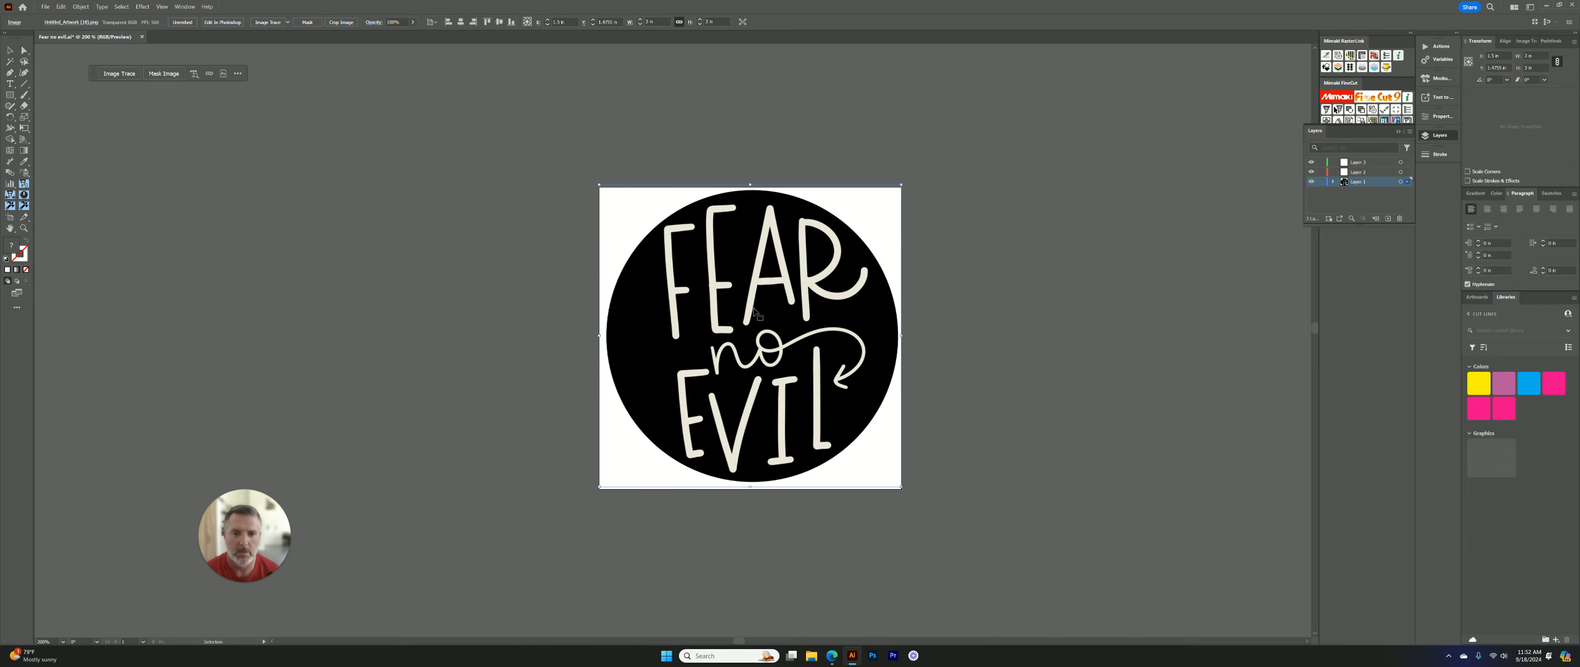
{"action": "left_click", "coordinate": [1388, 218]}
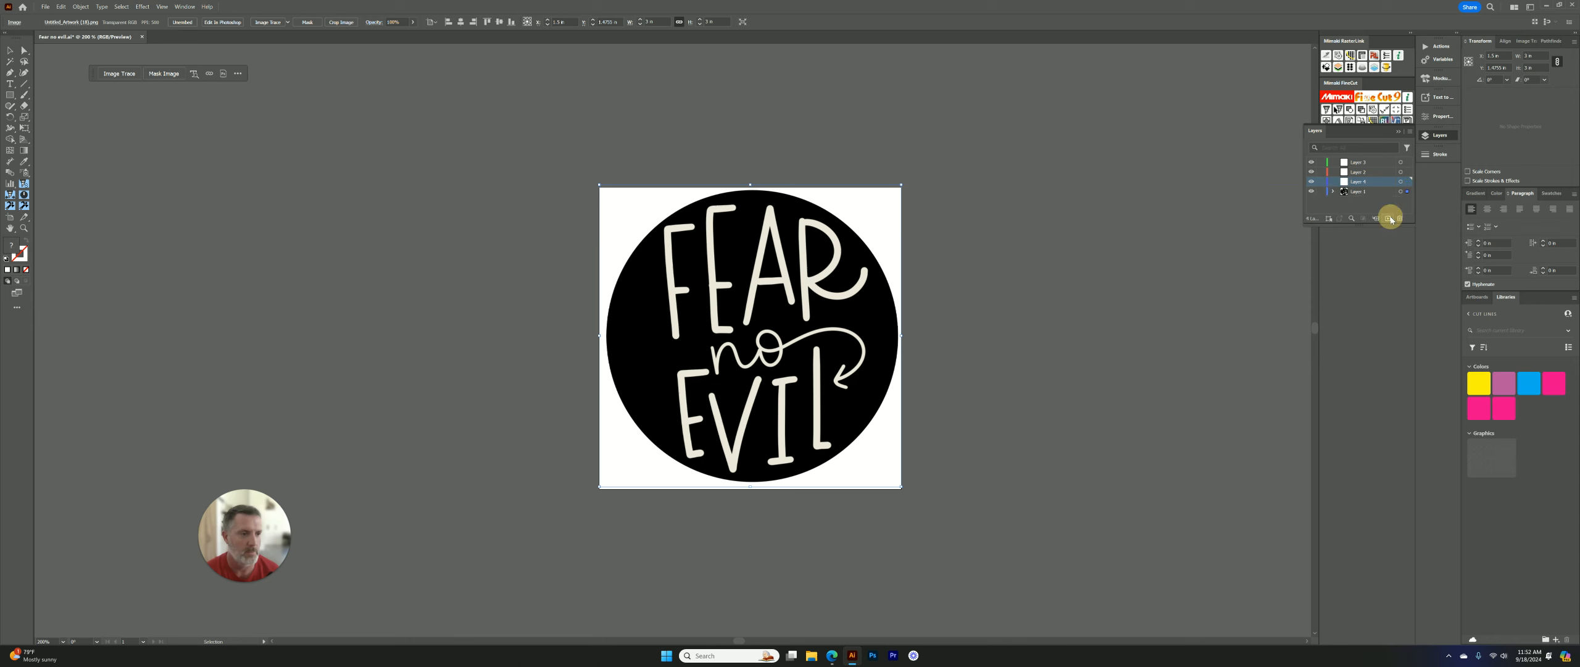
{"action": "left_click", "coordinate": [708, 230]}
{"action": "mouse_move", "coordinate": [710, 238]}
{"action": "left_mouse_down"}
{"action": "mouse_move", "coordinate": [449, 230]}
{"action": "mouse_move", "coordinate": [364, 183]}
{"action": "left_mouse_up"}
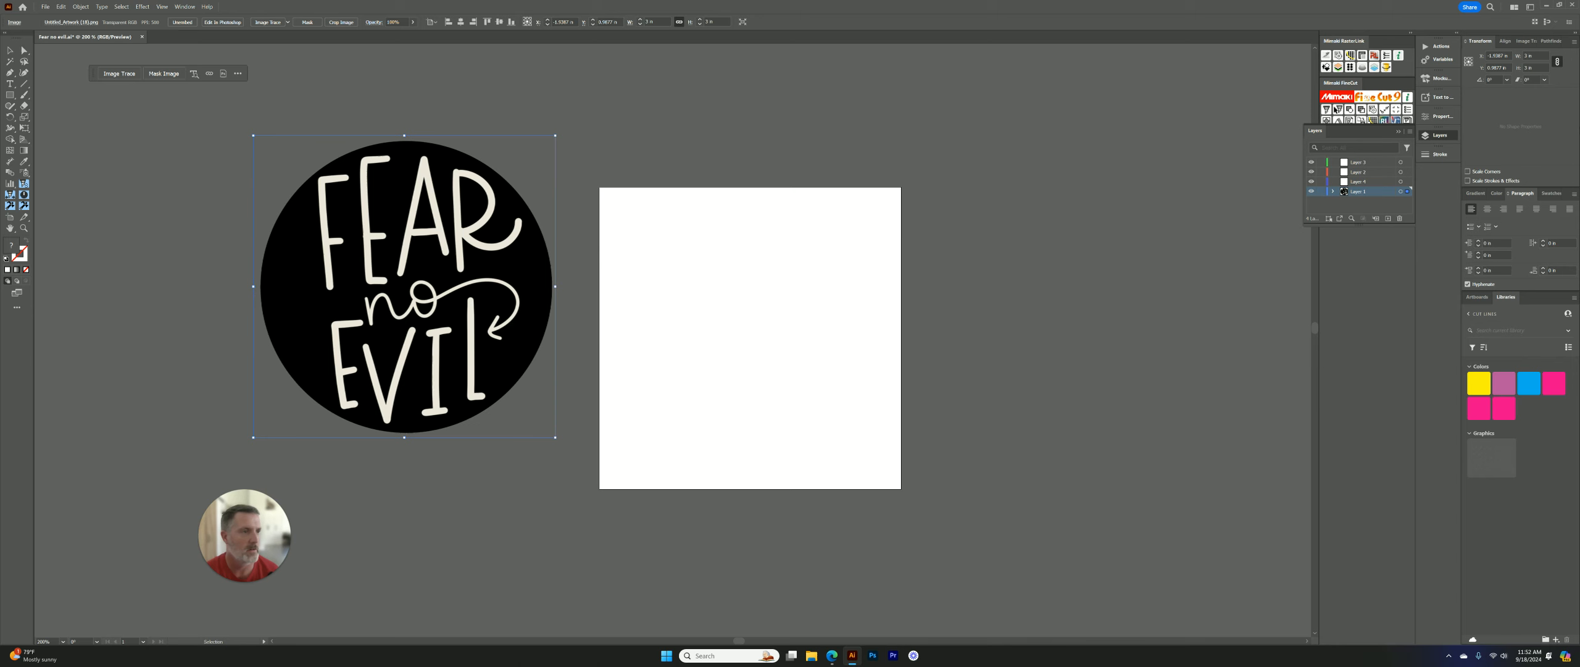
Vectorize the image with the Default black-and-white Image Trace and expand it into ungrouped shapes
{"action": "left_click", "coordinate": [1521, 41]}
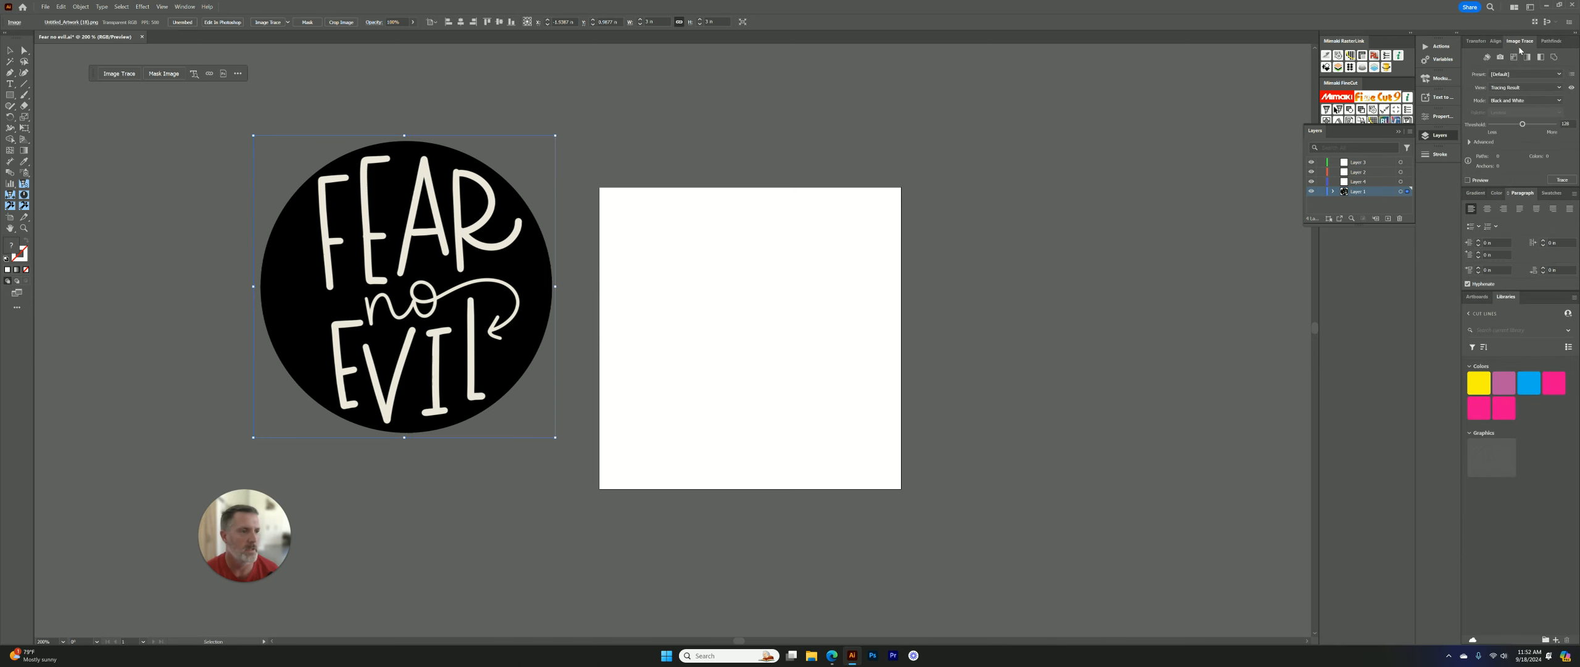
{"action": "left_click", "coordinate": [1469, 181]}
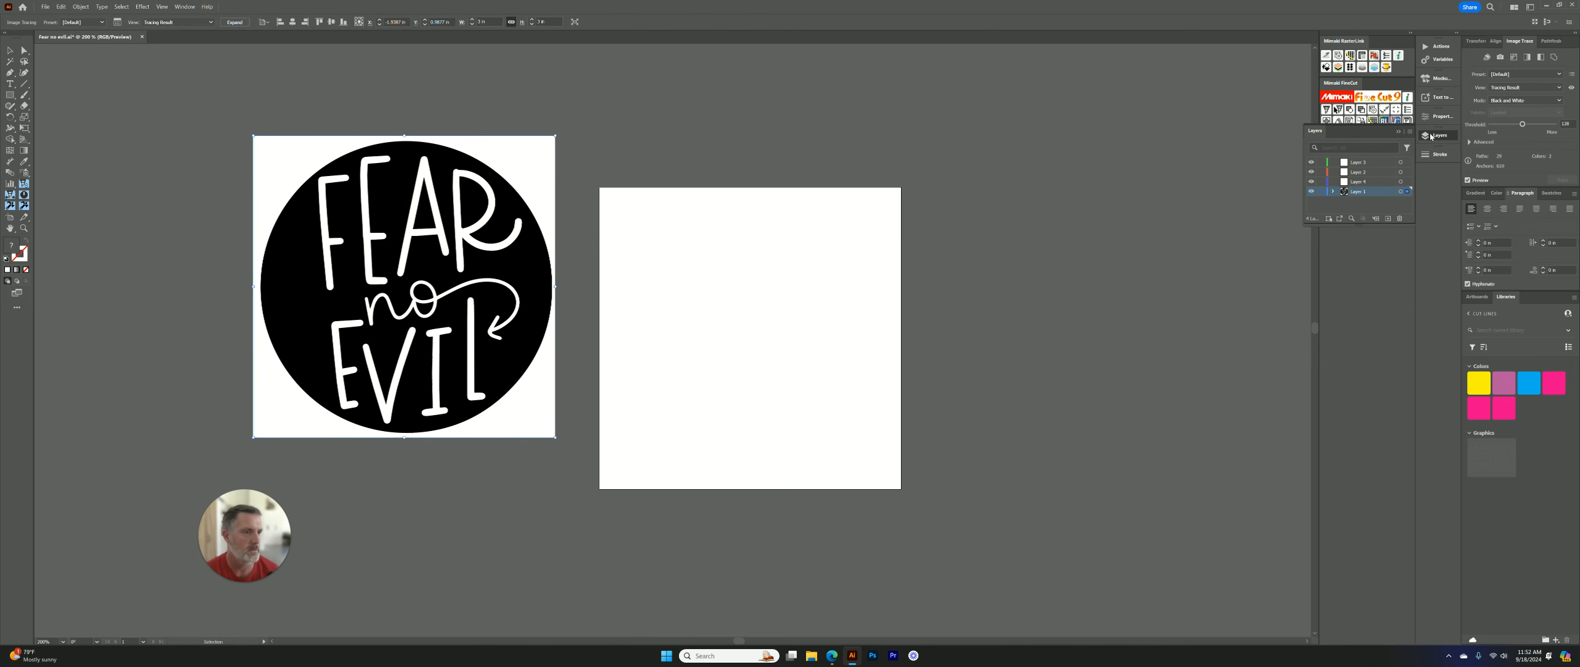
{"action": "left_click", "coordinate": [1438, 116]}
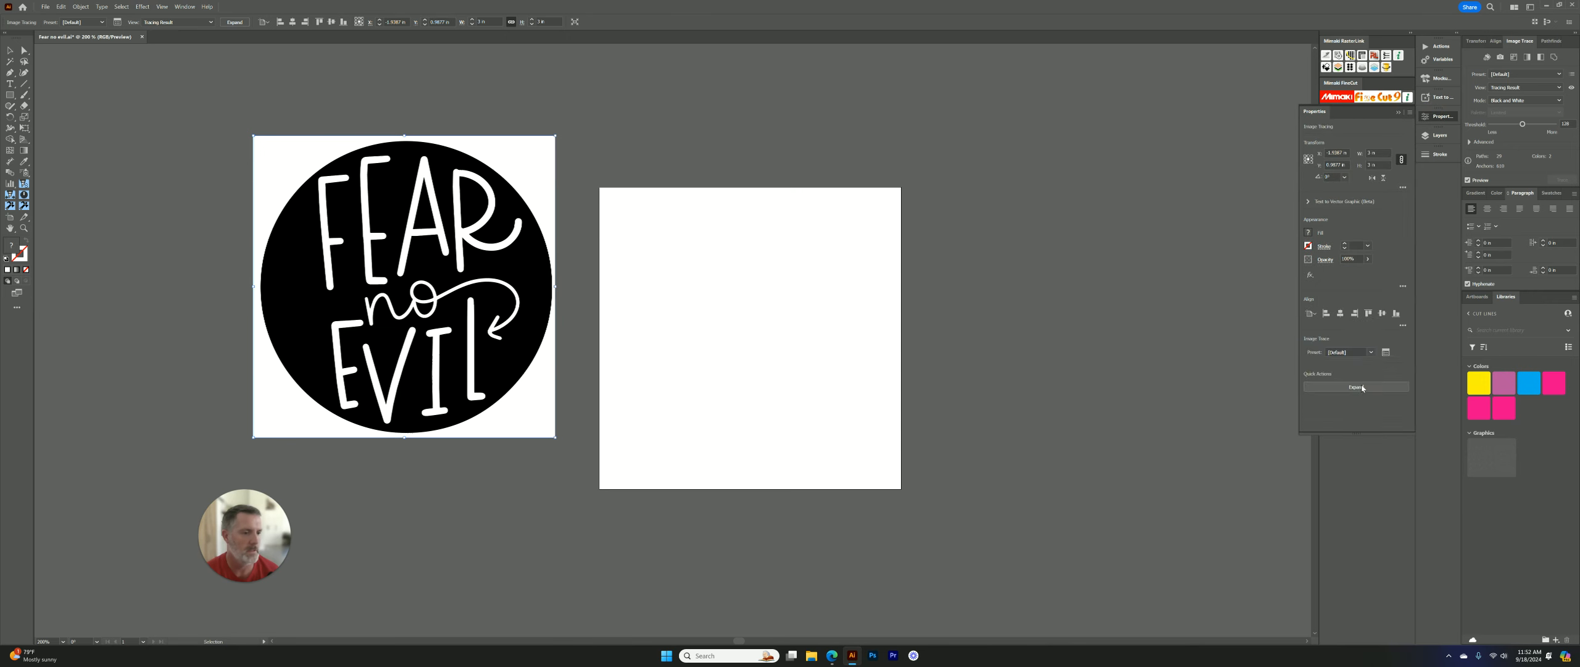
{"action": "left_click", "coordinate": [1362, 387]}
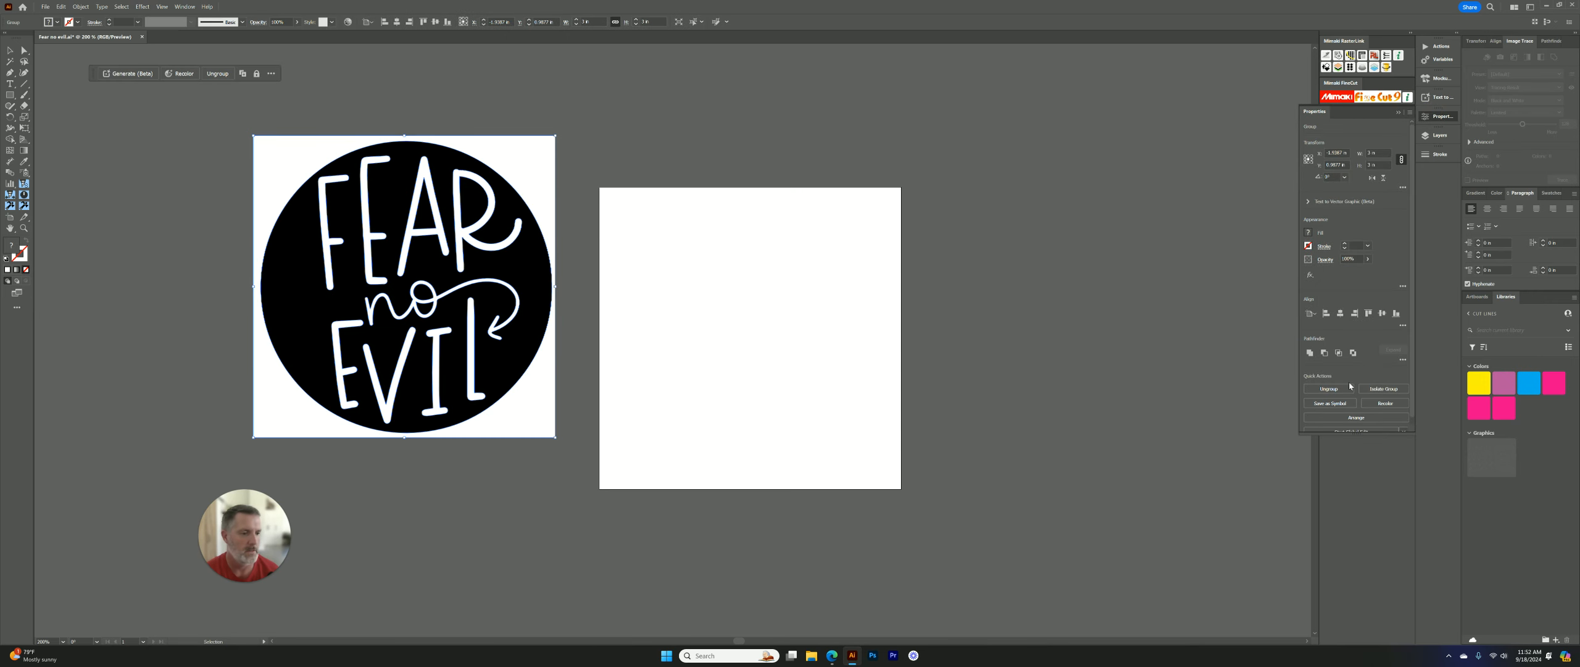
Delete the white square background shape surrounding the traced black circle
{"action": "left_click", "coordinate": [628, 133]}
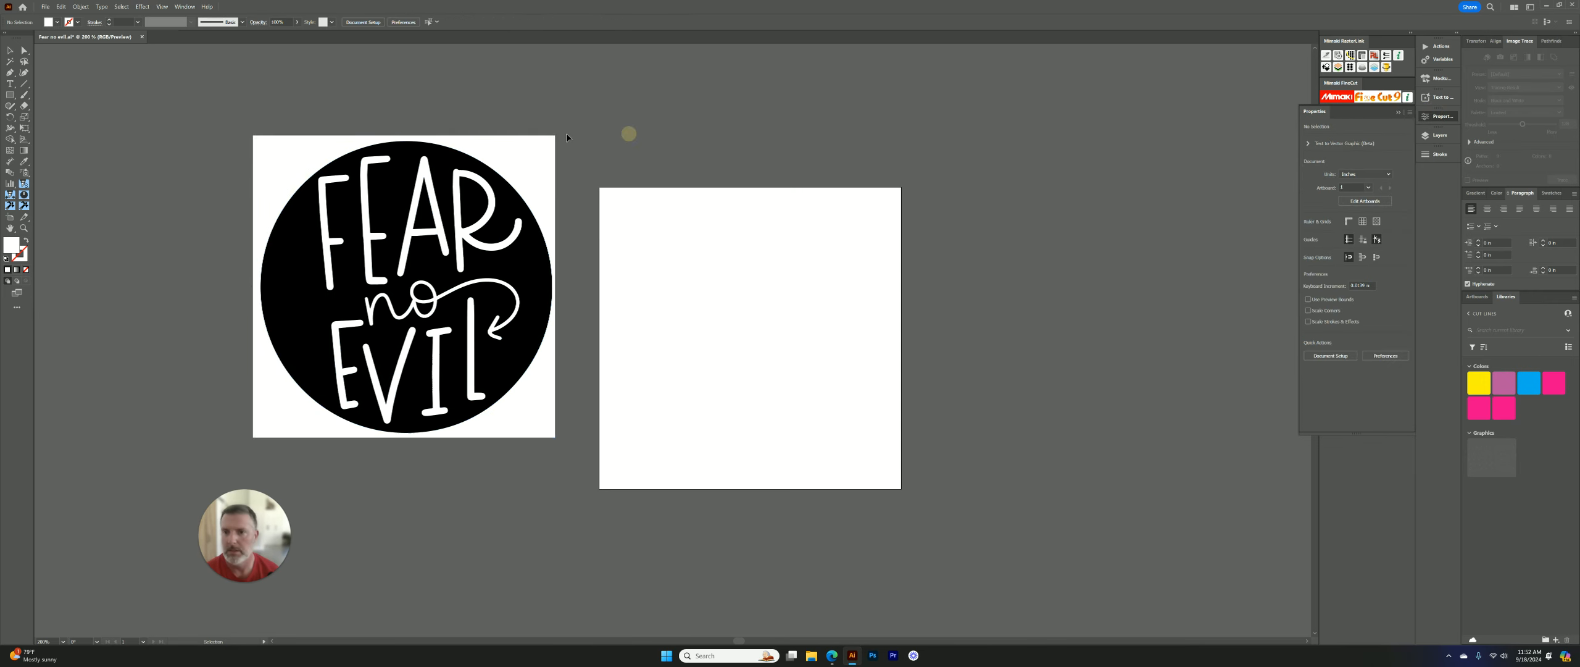
{"action": "left_click_drag", "start_coordinate": [520, 155], "coordinate": [1228, 377]}
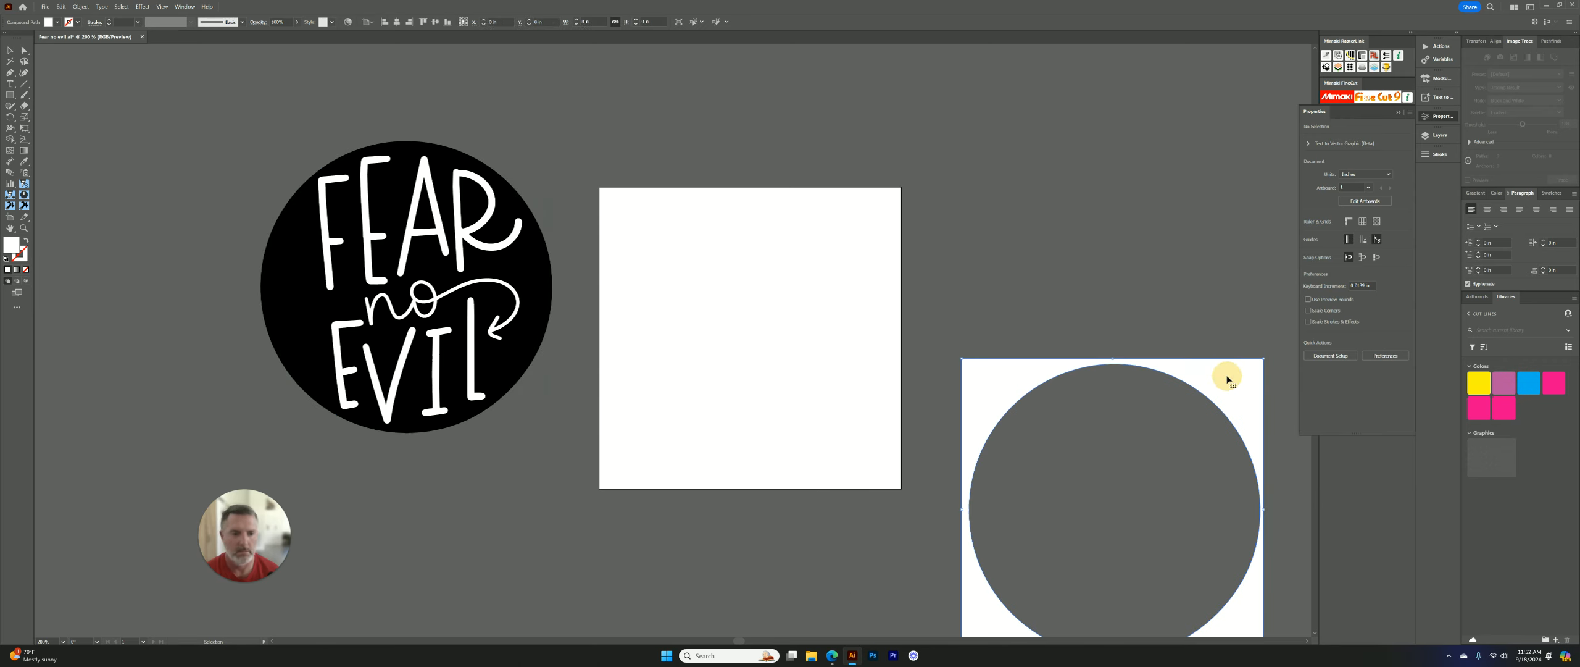
{"action": "key", "text": "Delete"}
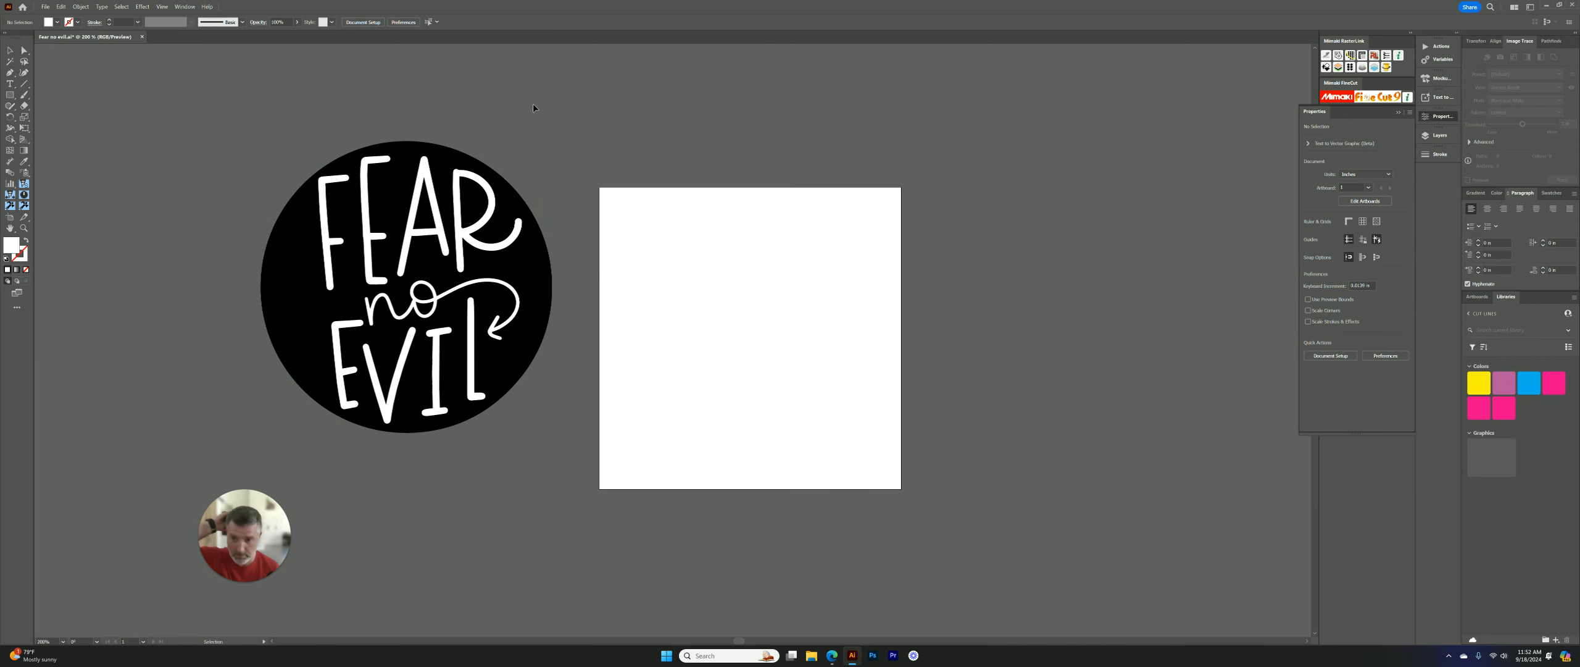
Select the whole traced circle with its lettering and set its width to 3 in, keeping the proportions
{"action": "left_click", "coordinate": [523, 211]}
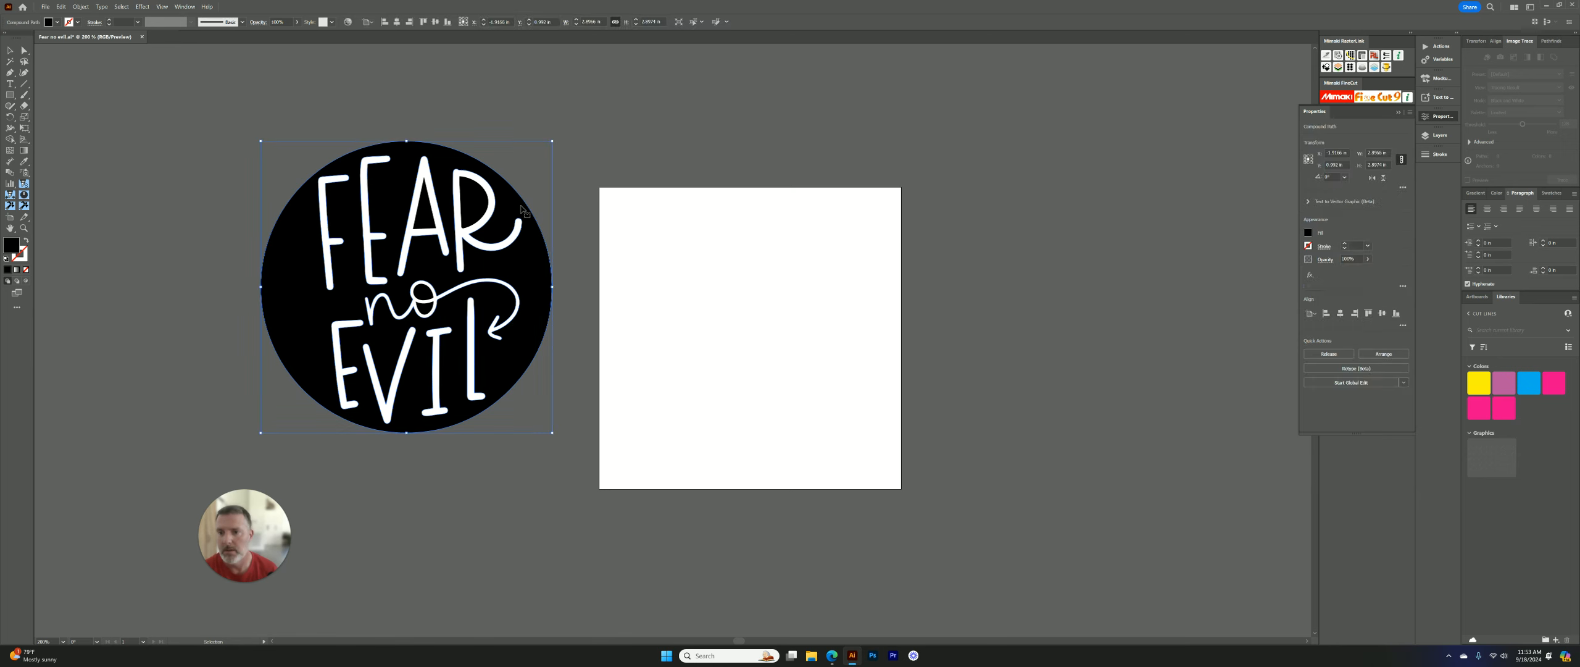
{"action": "left_click", "coordinate": [216, 130]}
{"action": "left_click_drag", "start_coordinate": [203, 158], "coordinate": [621, 451]}
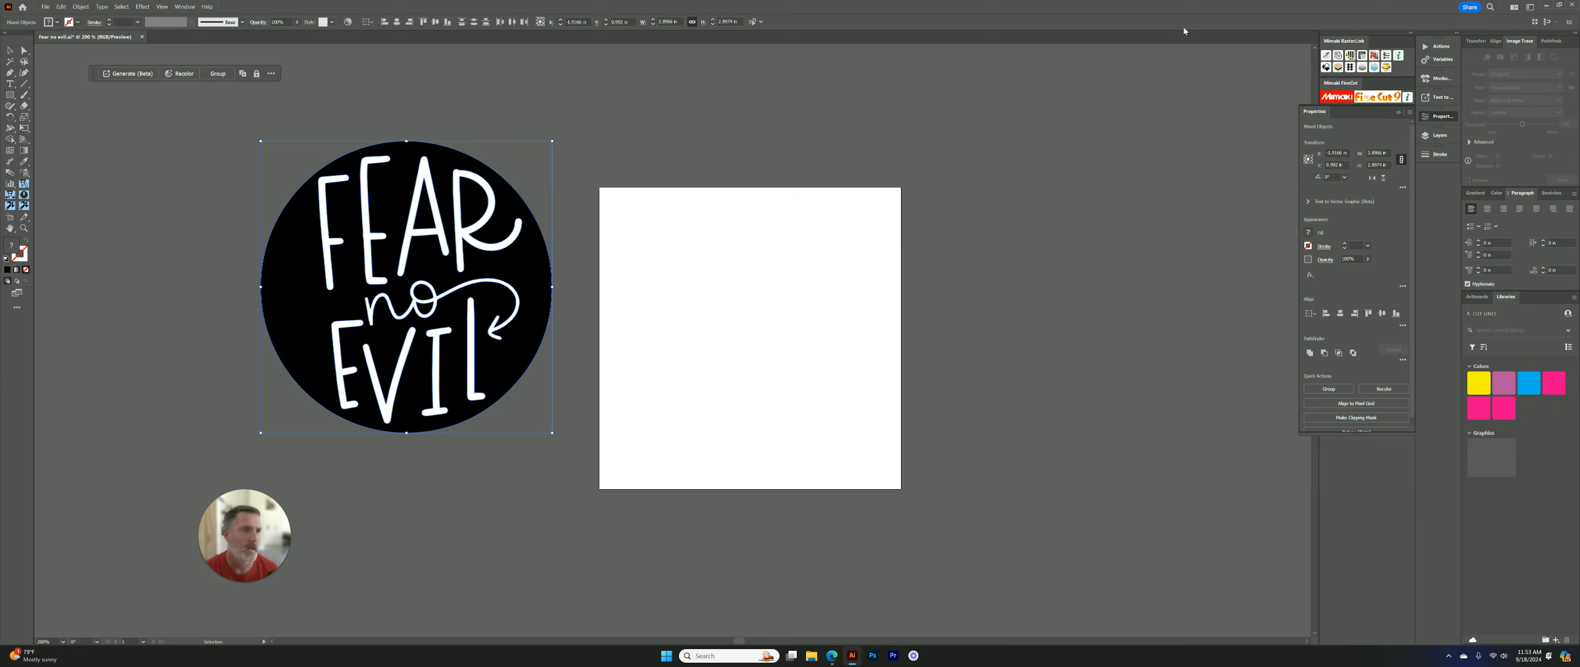
{"action": "left_click", "coordinate": [1476, 41]}
{"action": "left_click", "coordinate": [1537, 56]}
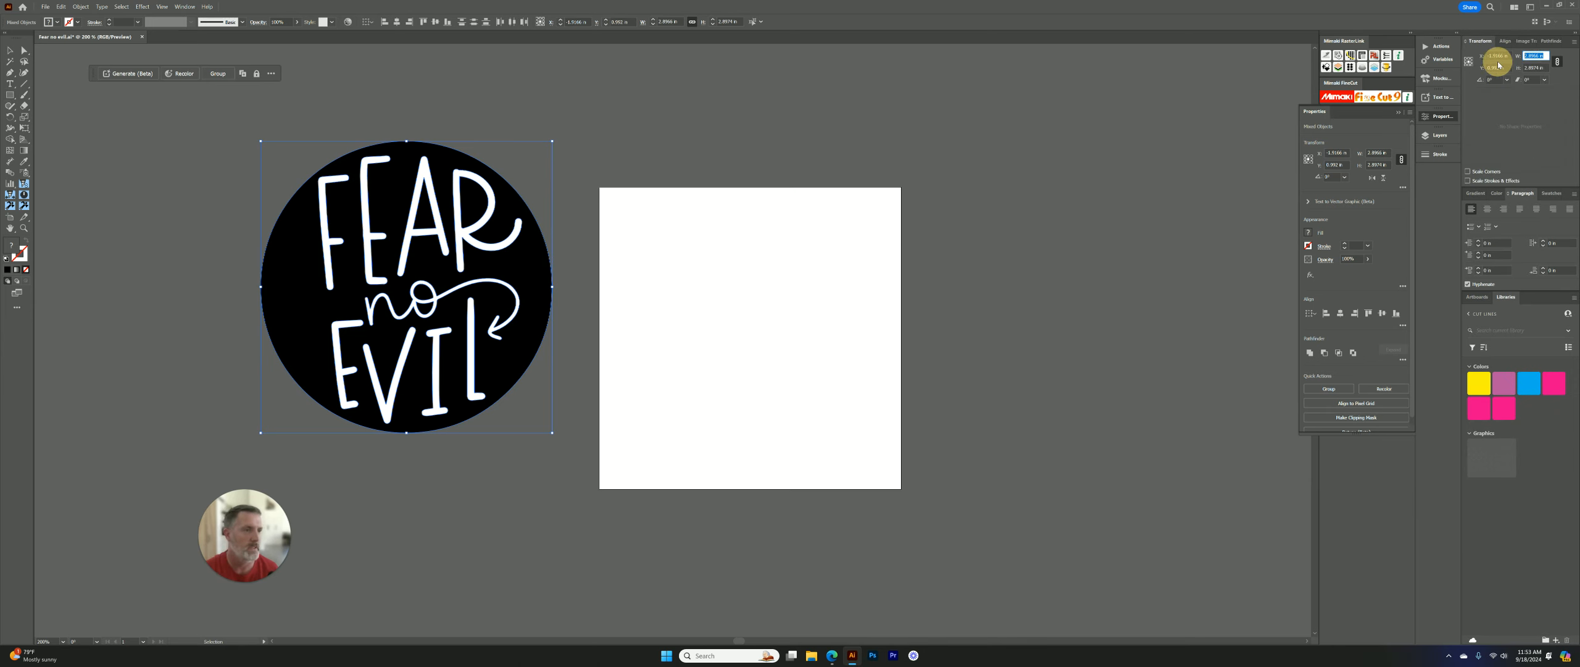
{"action": "type", "text": "3"}
{"action": "key", "text": "Return"}
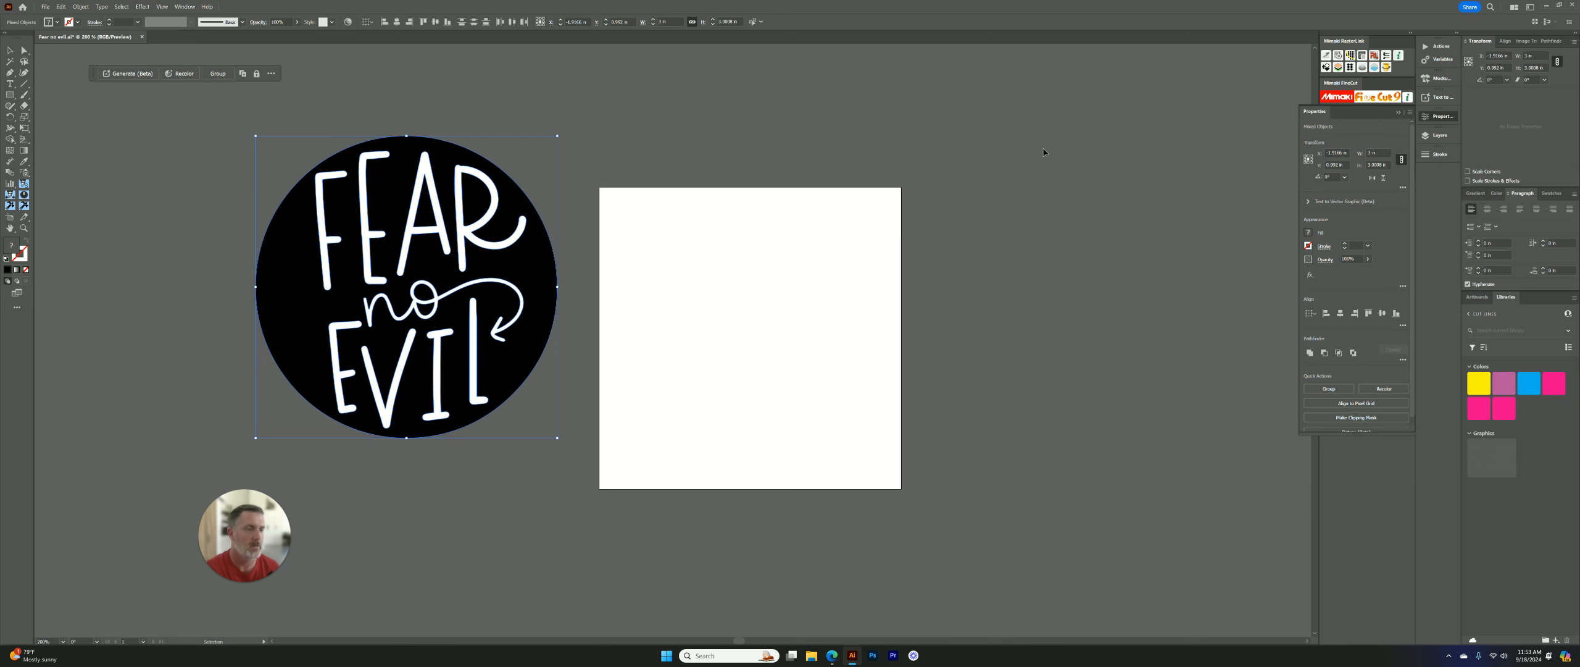
Move the resized artwork onto the artboard so that the circle fills it
{"action": "left_click", "coordinate": [855, 143]}
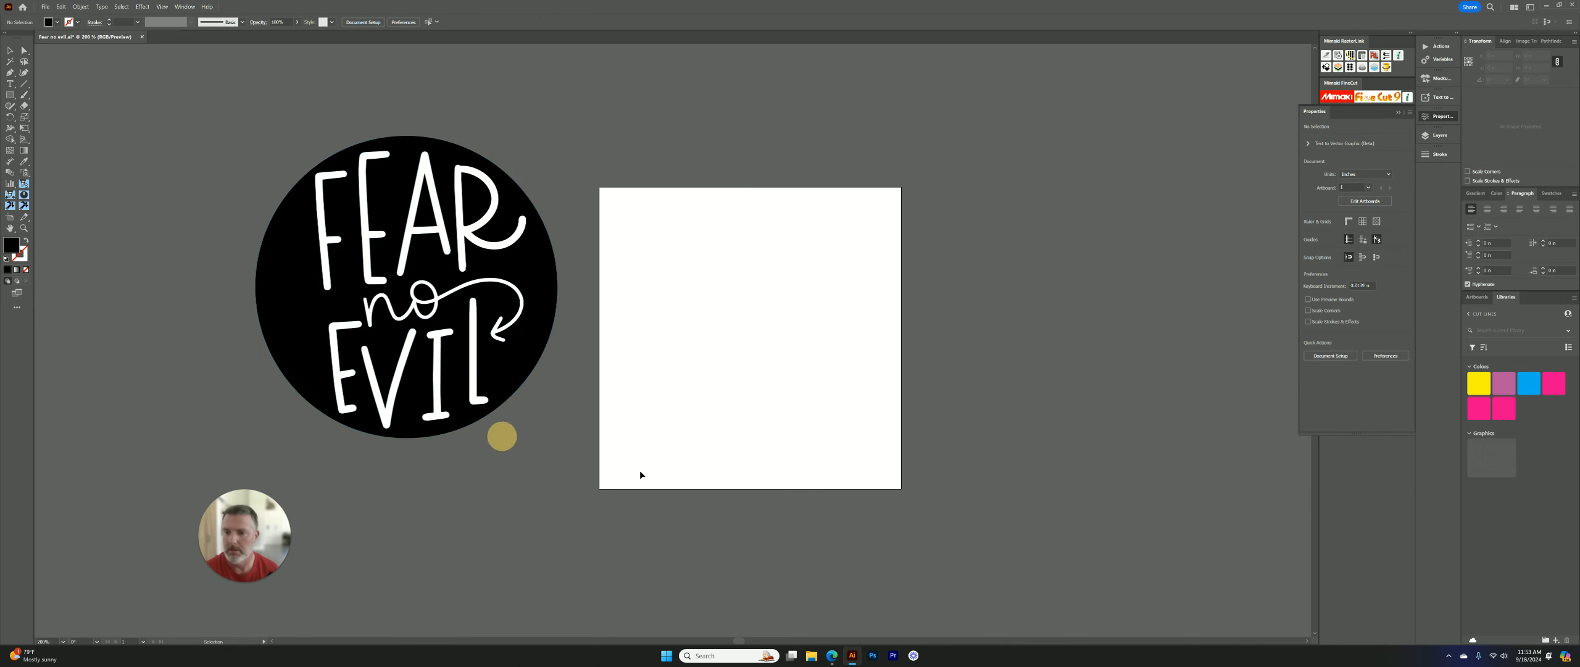
{"action": "left_click_drag", "start_coordinate": [514, 320], "coordinate": [857, 369]}
{"action": "left_click", "coordinate": [948, 307]}
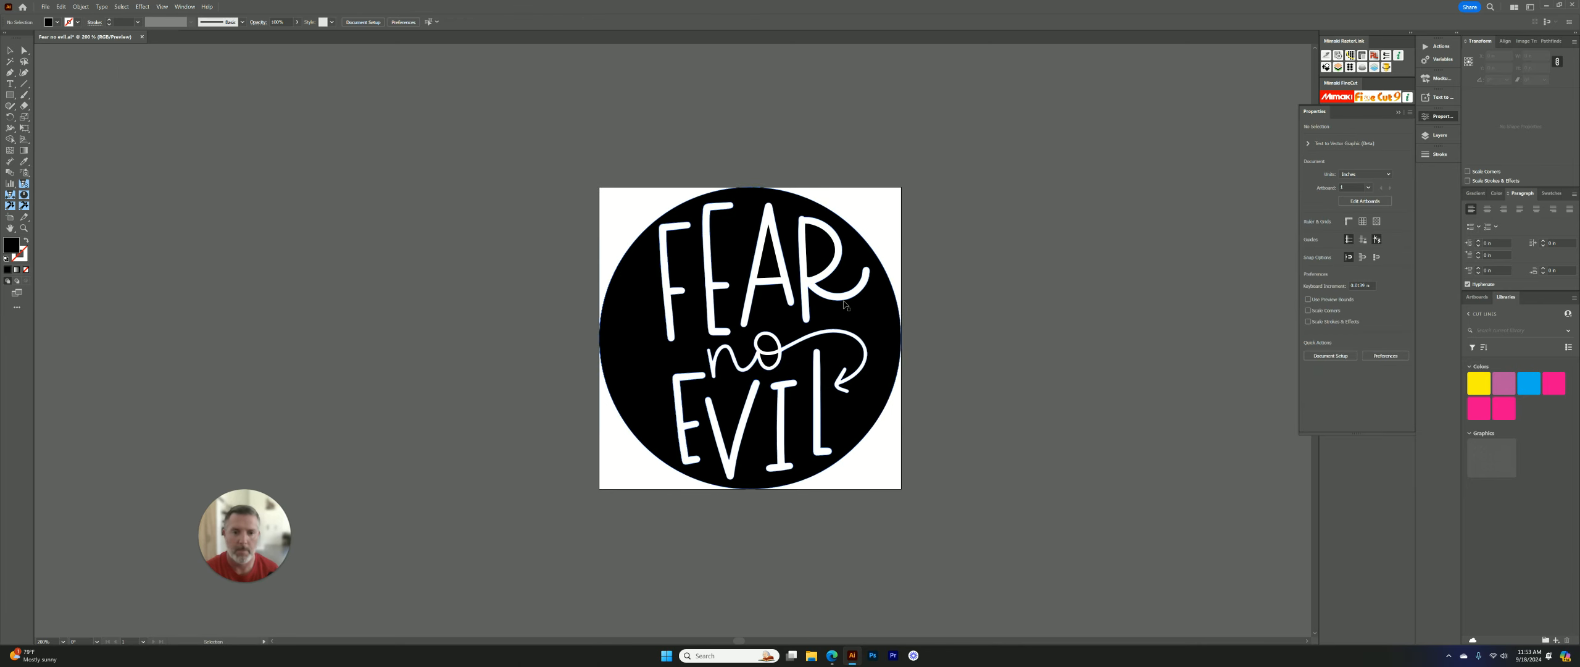
Copy all white lettering that shares the R's fill color and paste it in front, in place, on Layer 4
{"action": "left_click", "coordinate": [845, 302]}
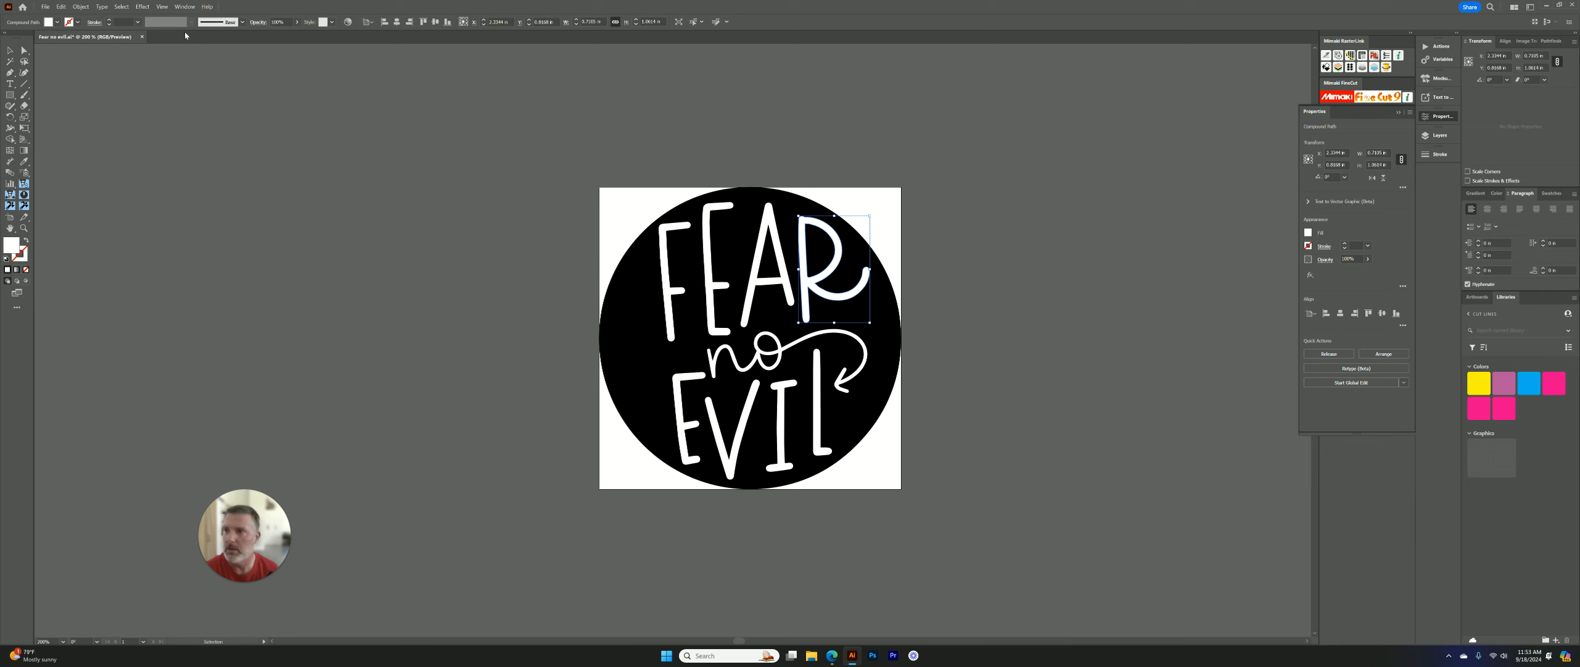
{"action": "left_click", "coordinate": [121, 7]}
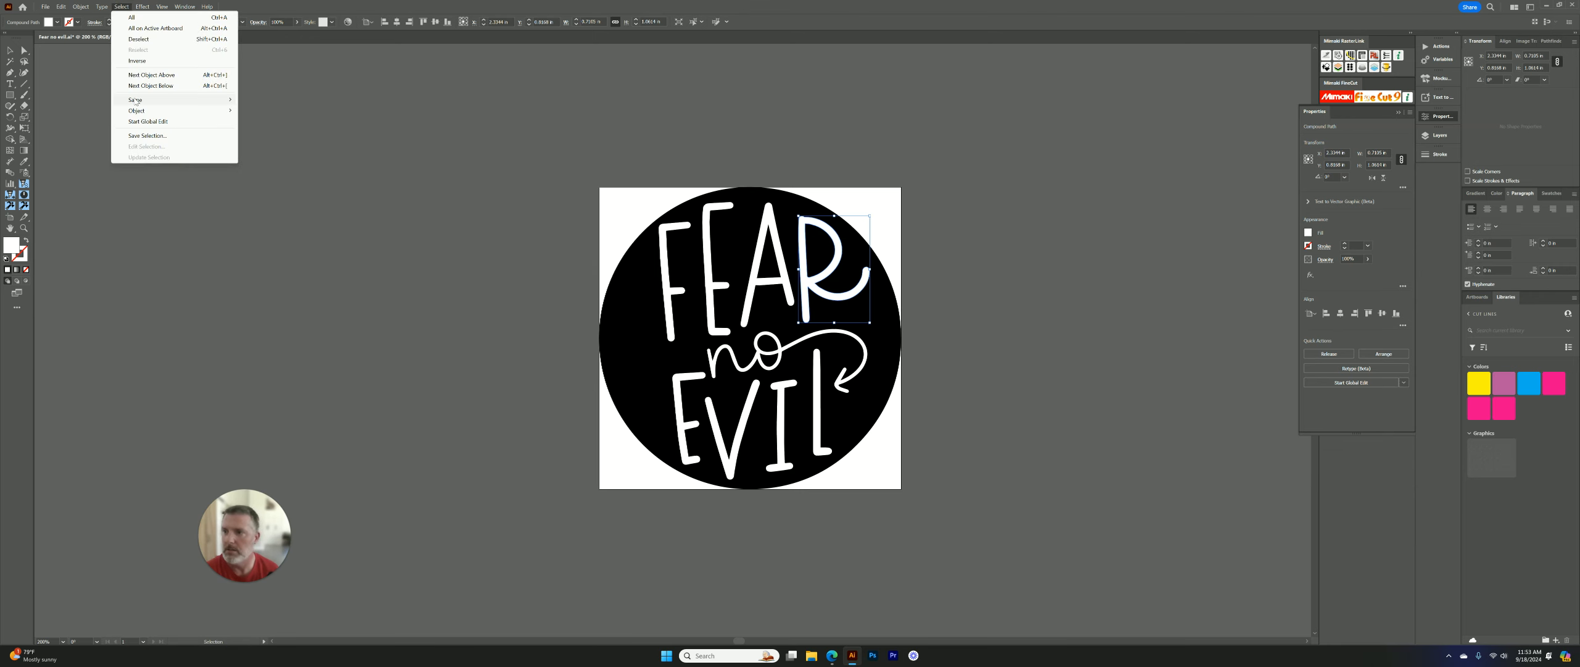
{"action": "mouse_move", "coordinate": [185, 99]}
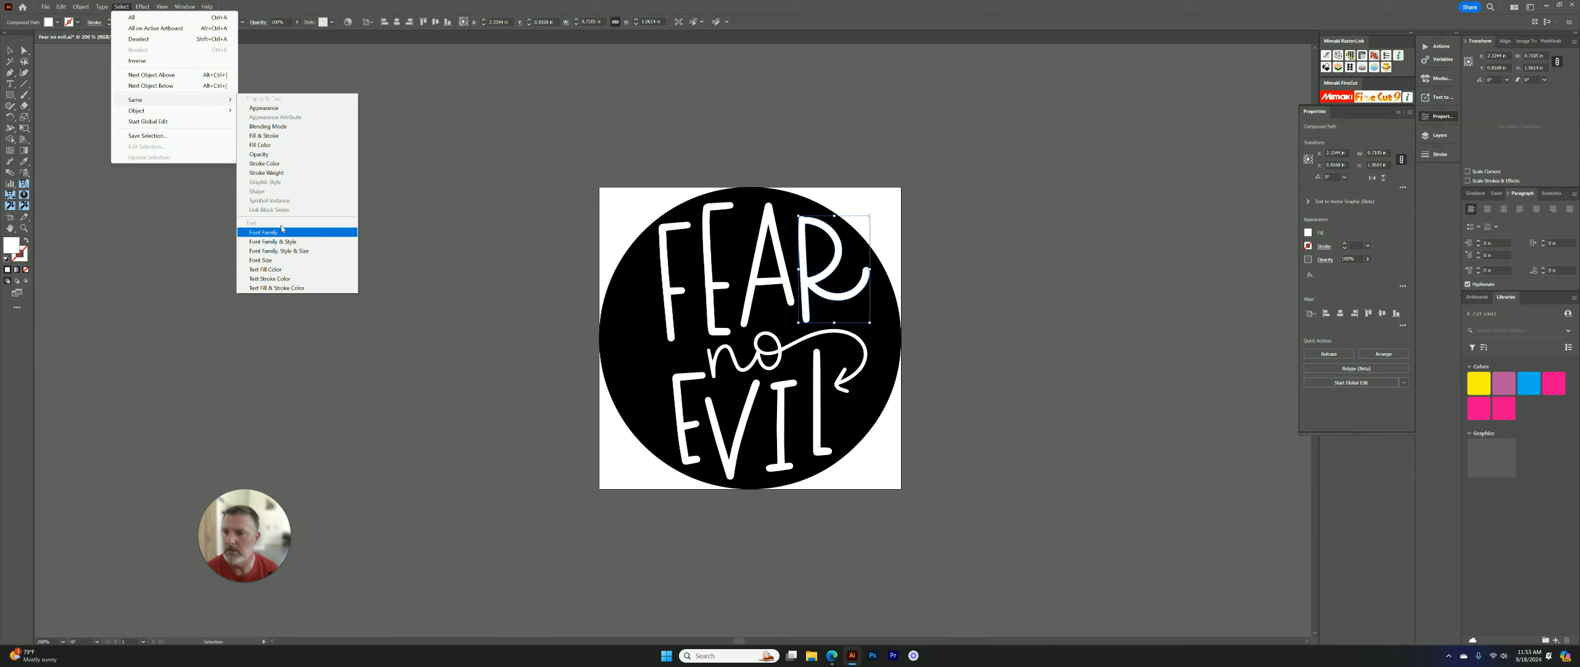
{"action": "left_click", "coordinate": [275, 164]}
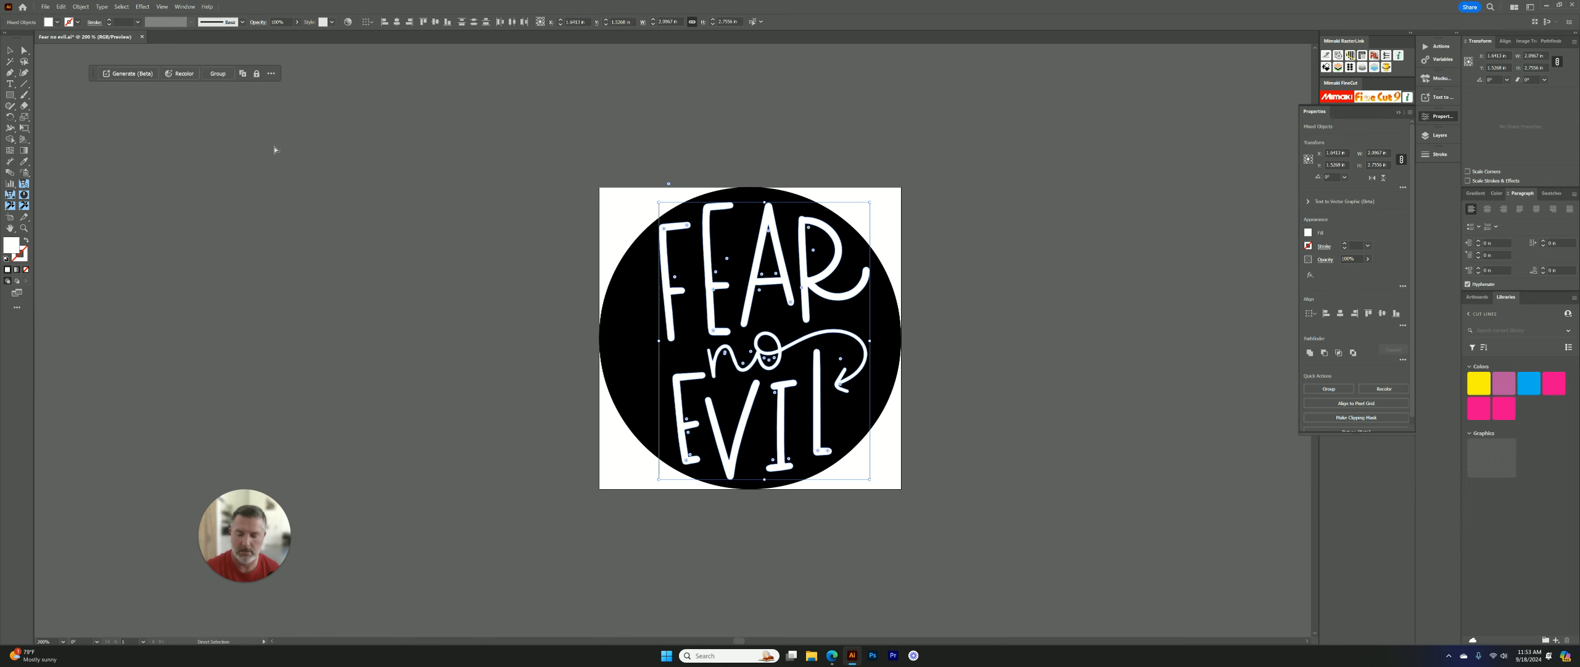
{"action": "key", "text": "v"}
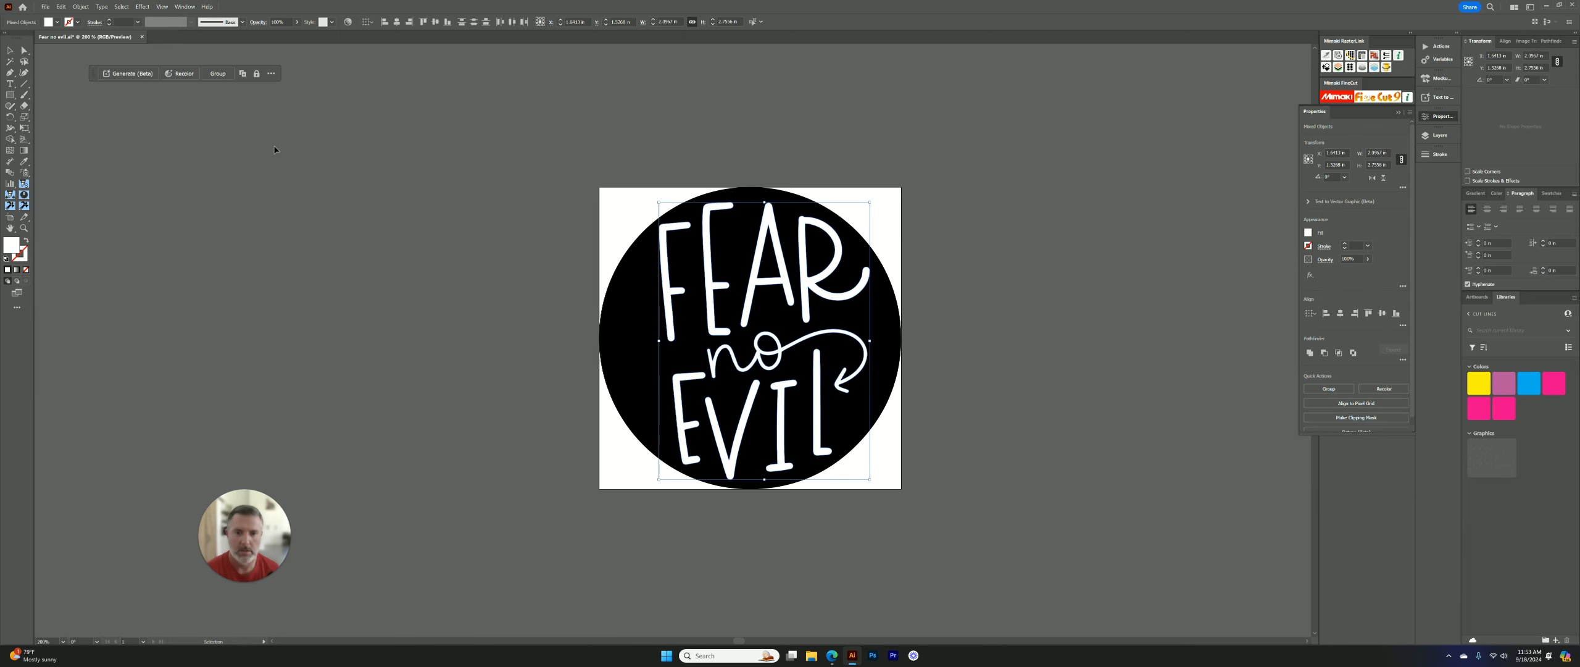
{"action": "left_click", "coordinate": [275, 149]}
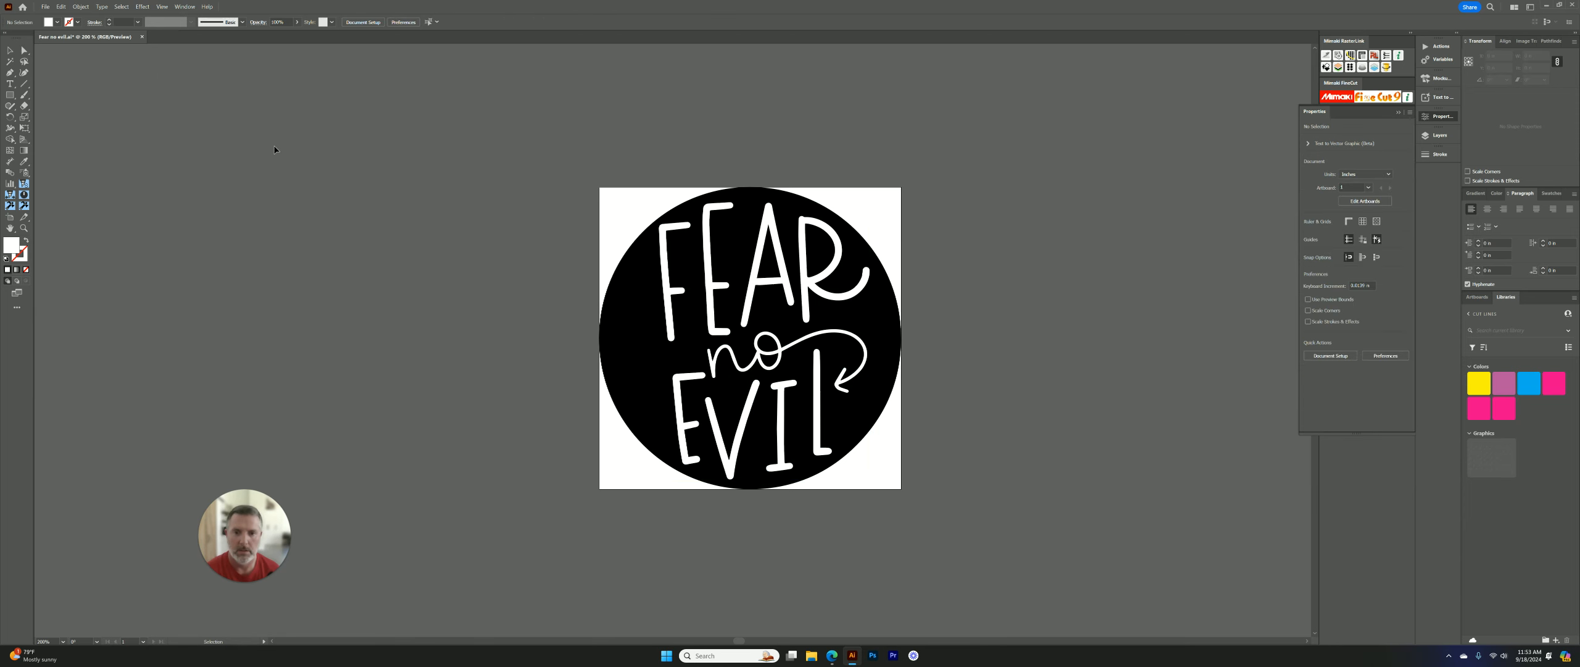
{"action": "left_click", "coordinate": [1429, 137]}
{"action": "left_click", "coordinate": [1360, 182]}
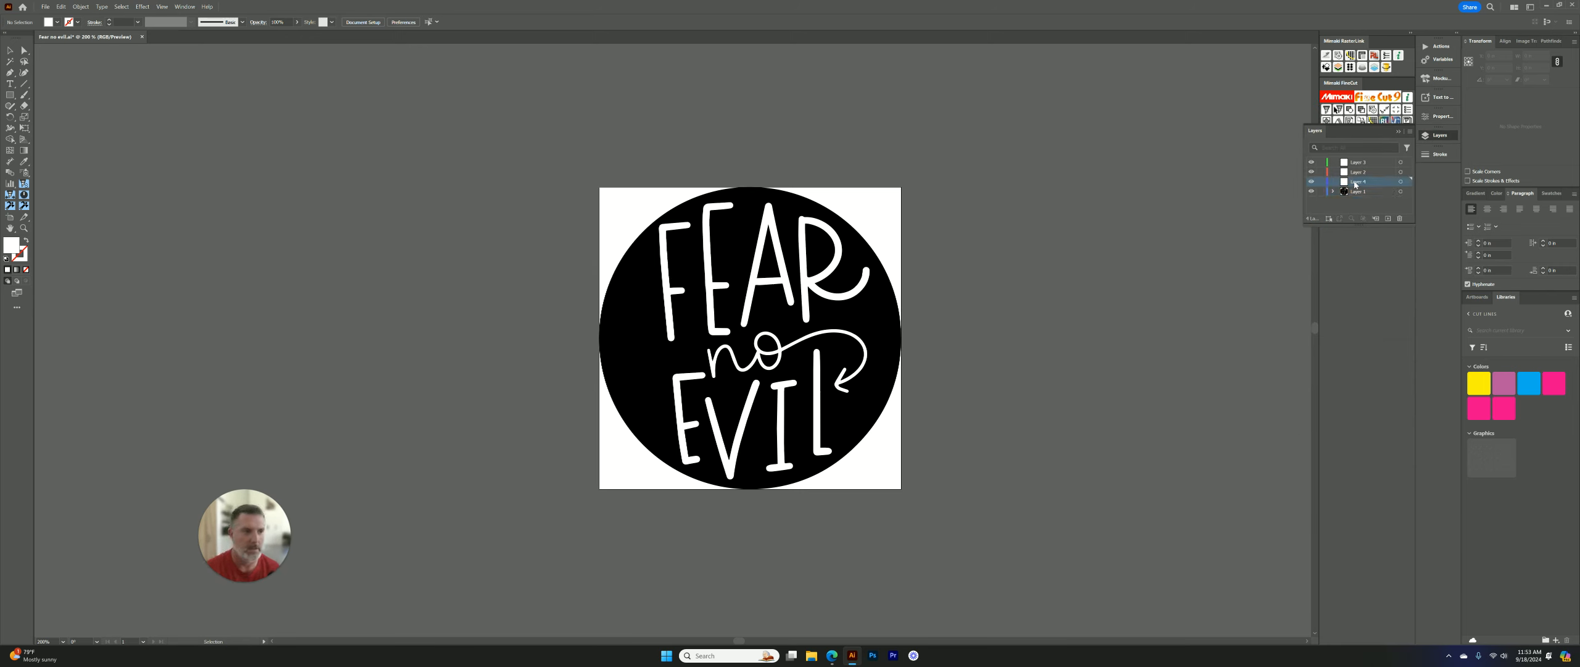
{"action": "key", "text": "ctrl+f"}
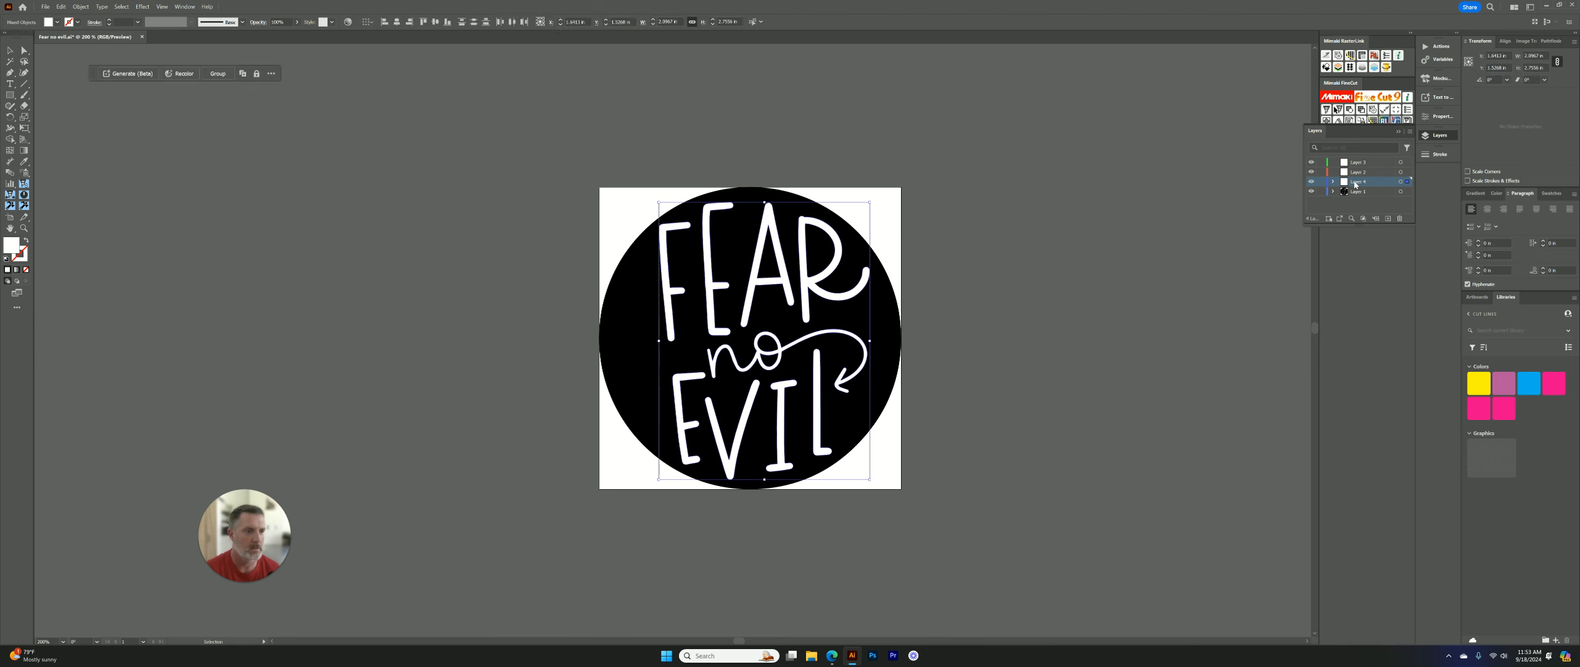
Hide Layer 1 and fill the pasted lettering with black (#000000)
{"action": "left_click", "coordinate": [1311, 192]}
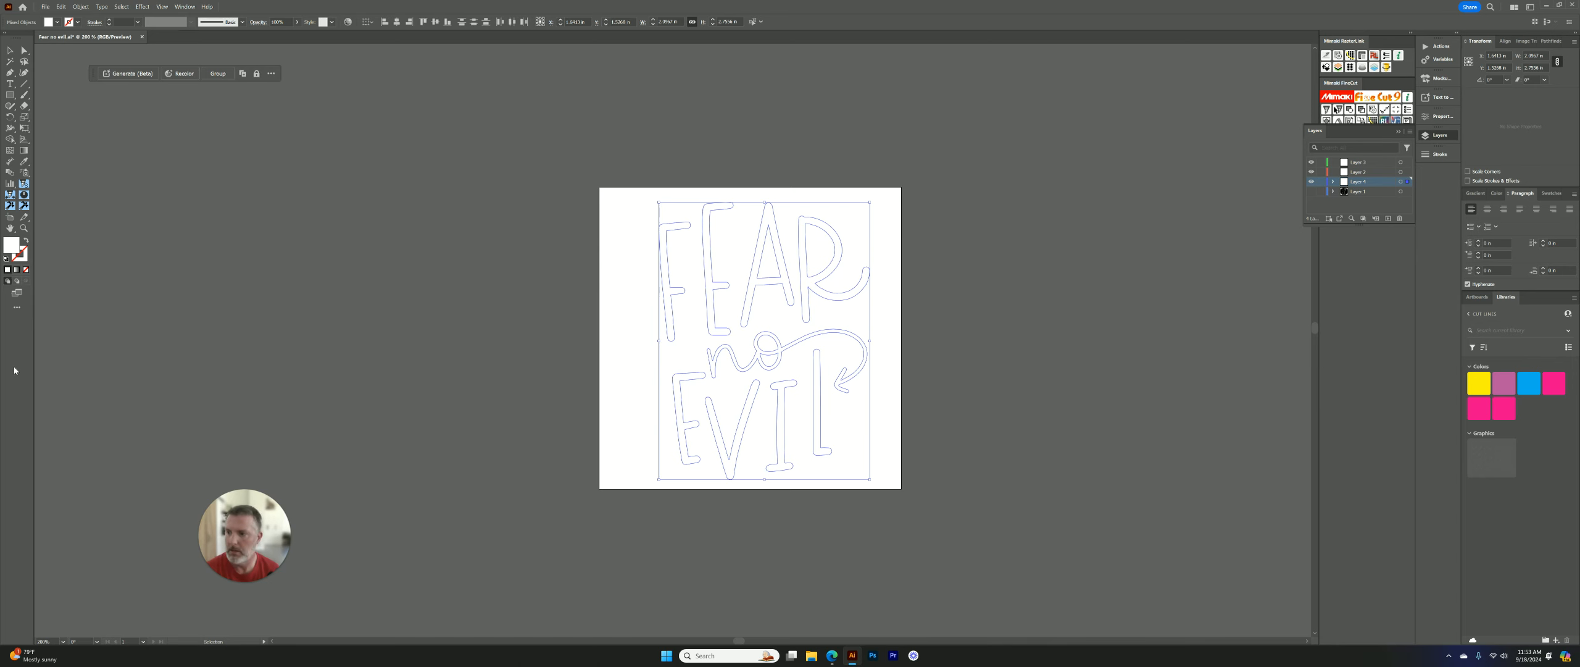
{"action": "double_click", "coordinate": [19, 247]}
{"action": "left_click_drag", "start_coordinate": [139, 473], "coordinate": [65, 510]}
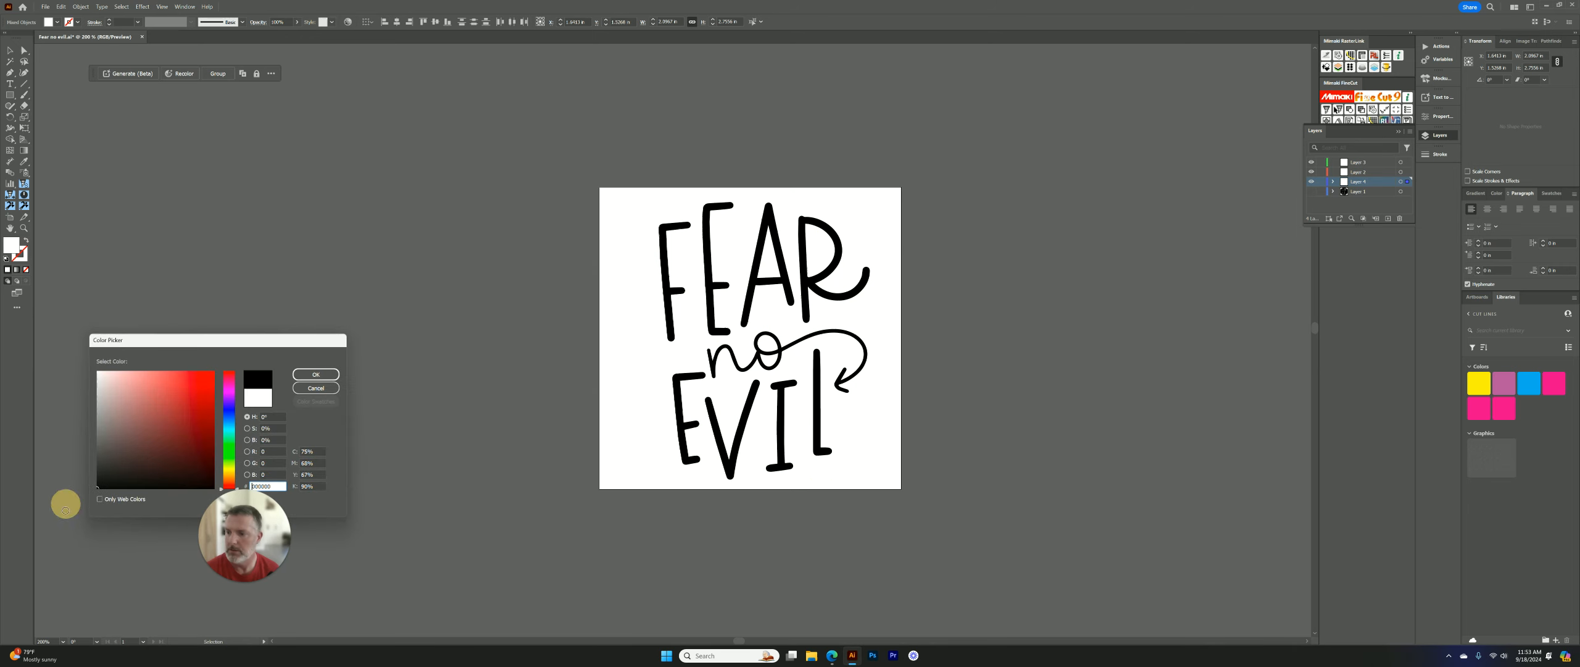
{"action": "left_click", "coordinate": [316, 374]}
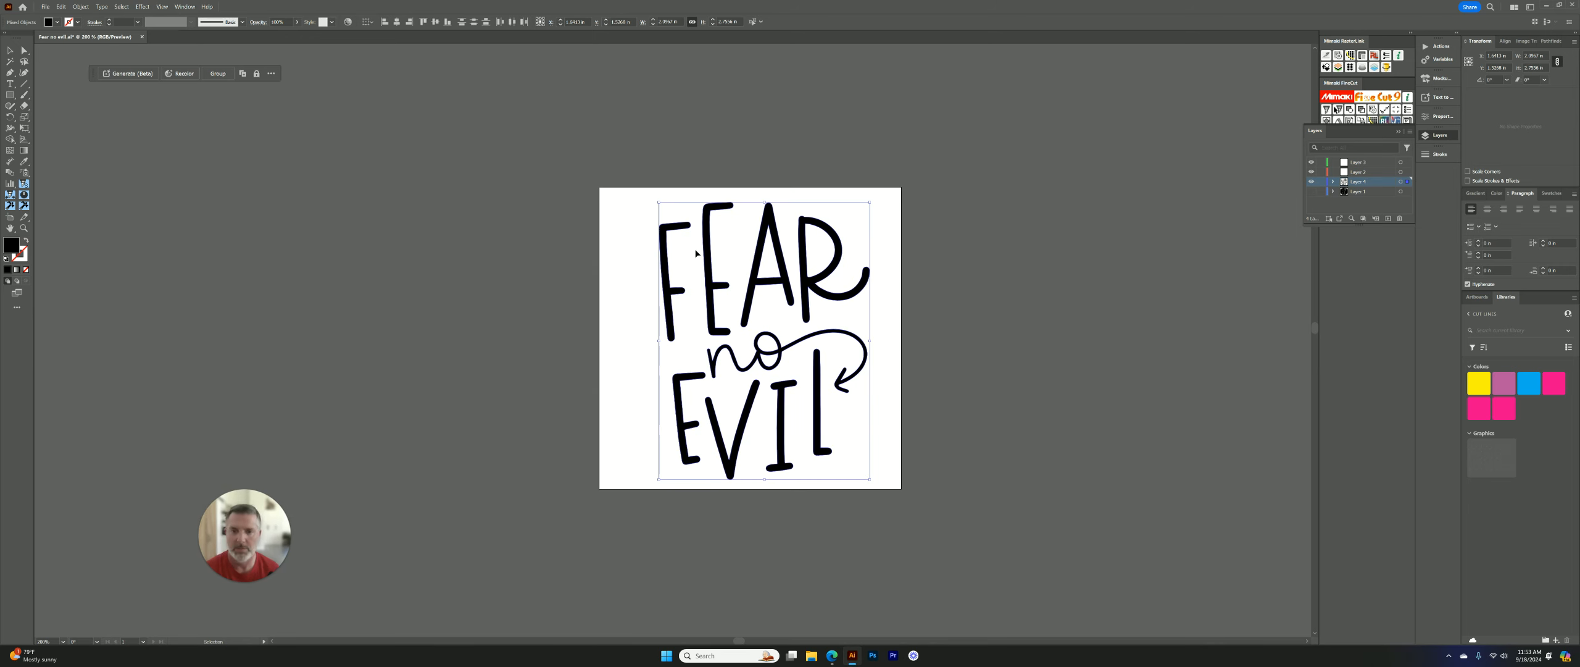
Hide the lettering on Layer 4 and show Layer 1 again
{"action": "left_click", "coordinate": [1191, 208]}
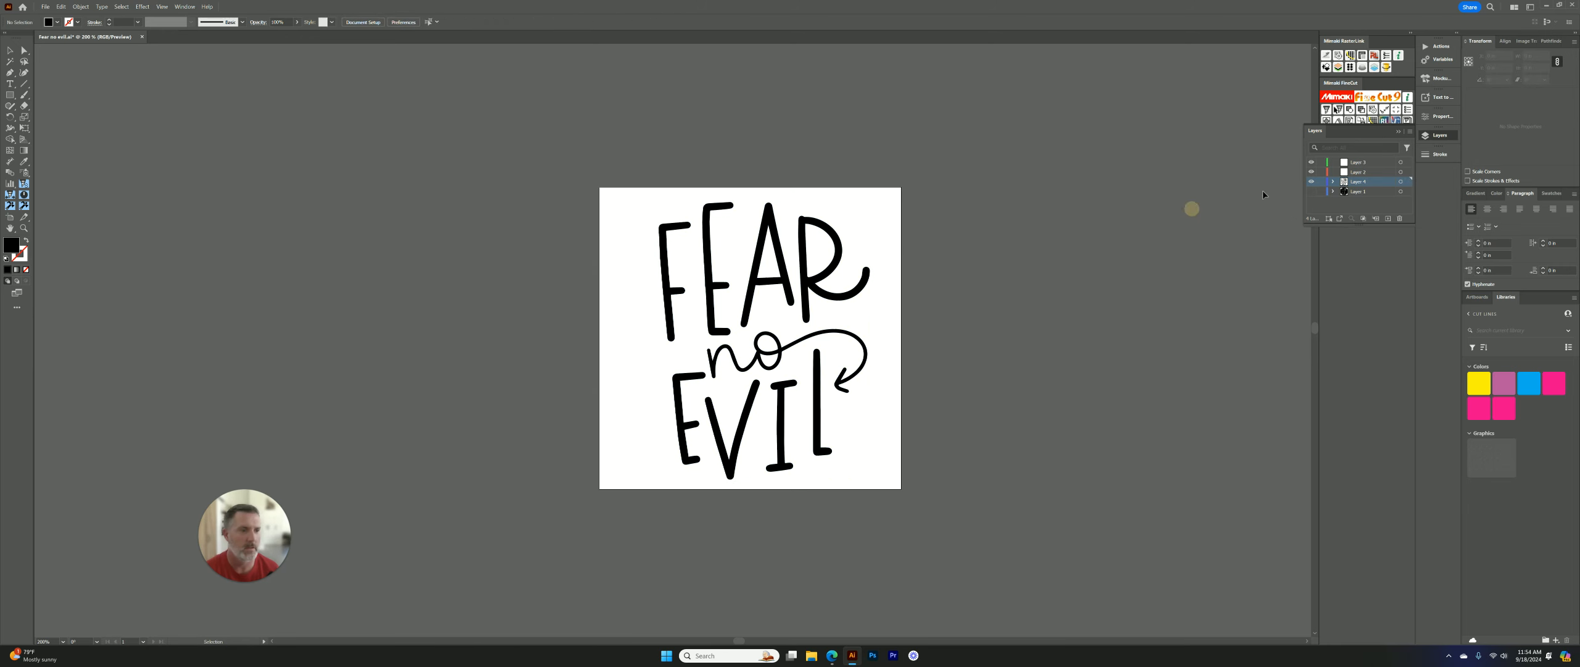
{"action": "left_click", "coordinate": [1310, 182]}
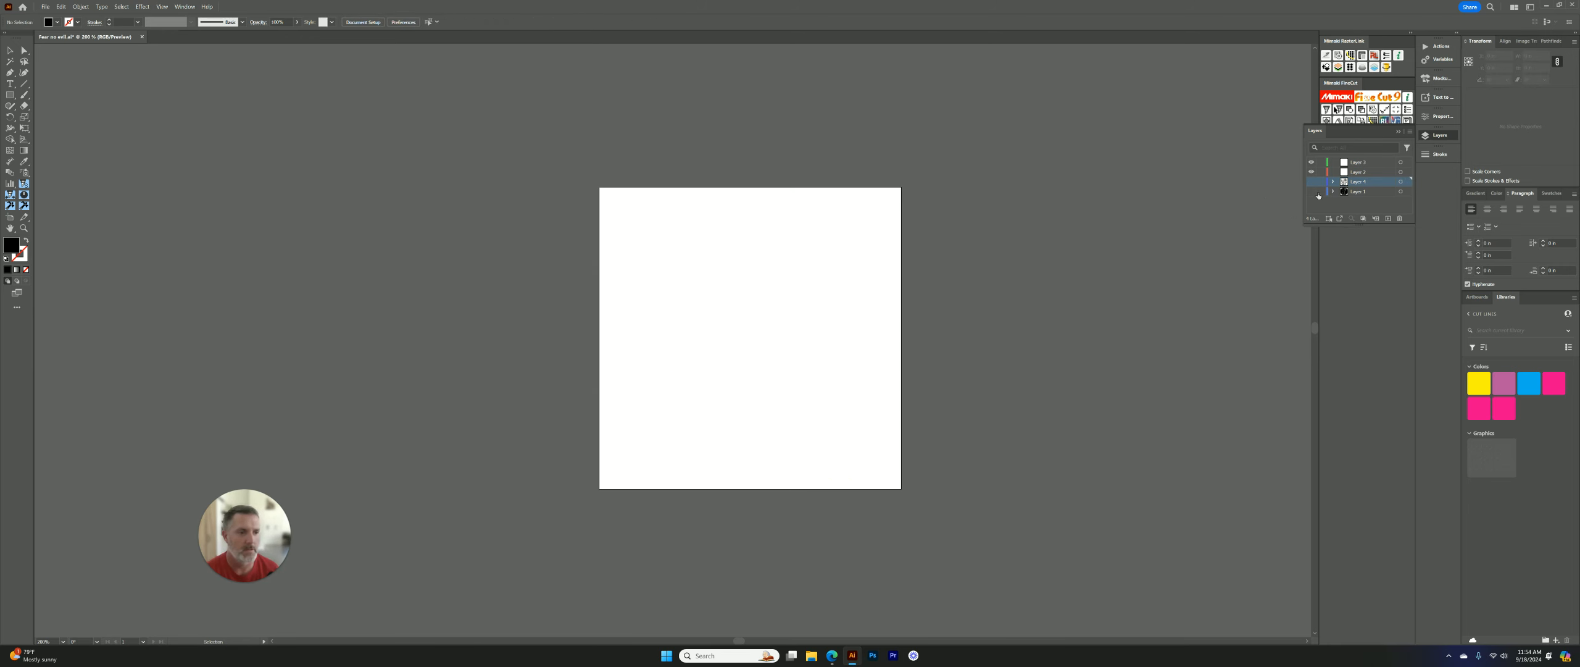
{"action": "left_click", "coordinate": [1311, 191]}
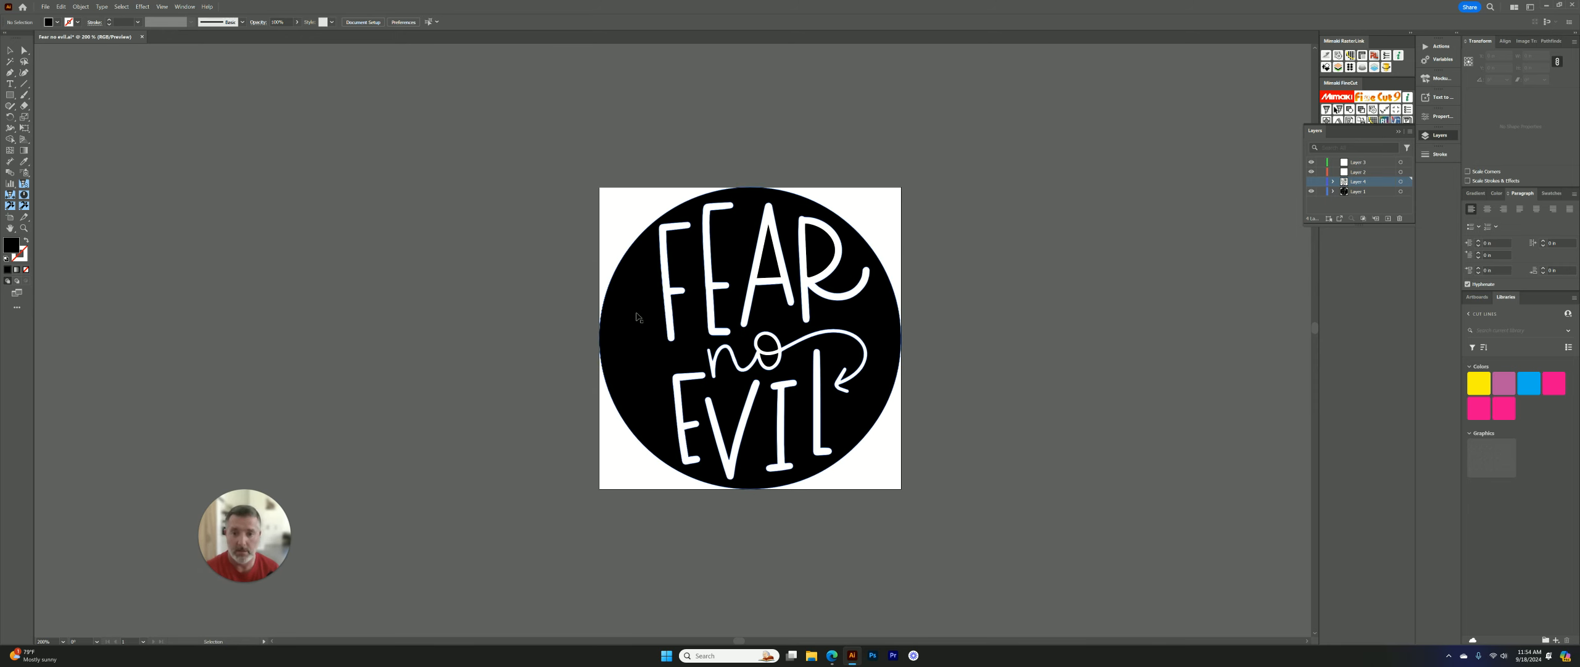
Swap the black circle shape's fill and stroke, and delete all the traced artwork on Layer 1
{"action": "left_click", "coordinate": [627, 293]}
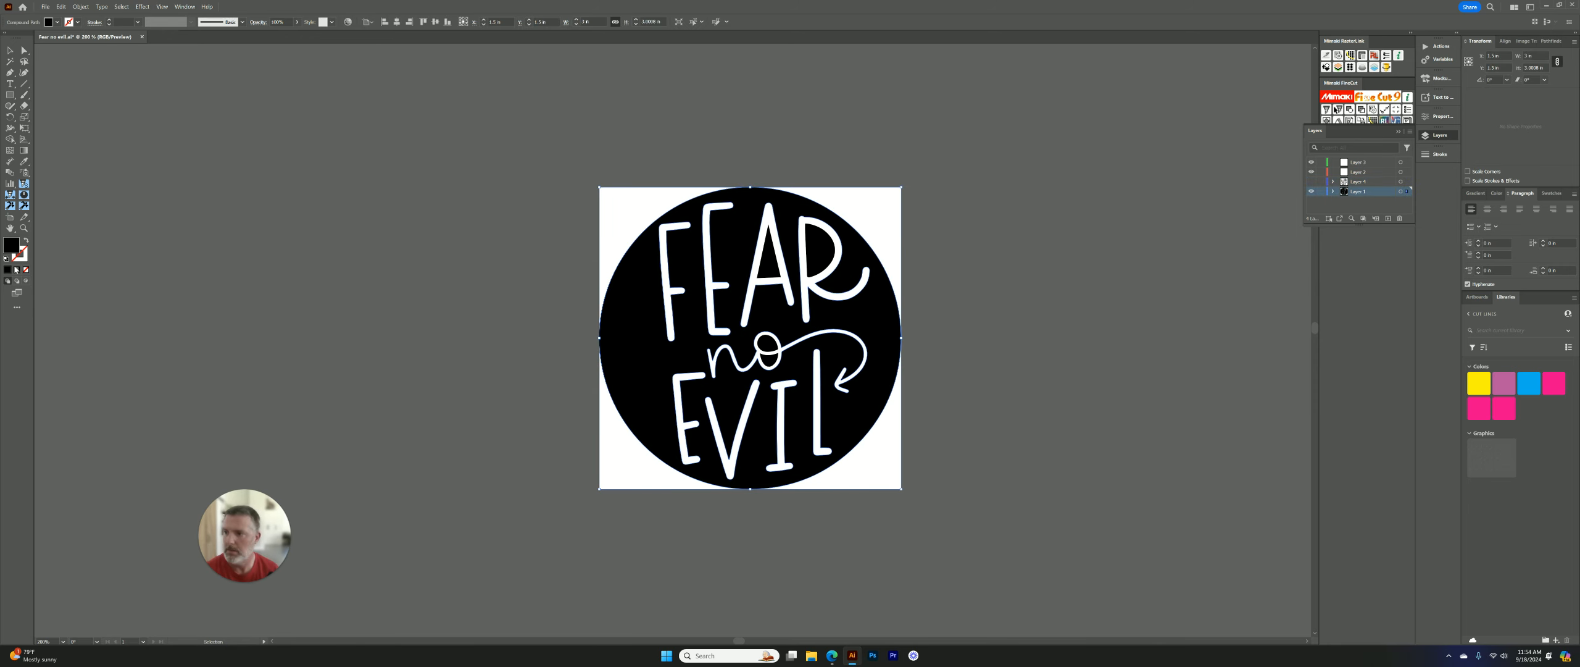
{"action": "left_click", "coordinate": [26, 240]}
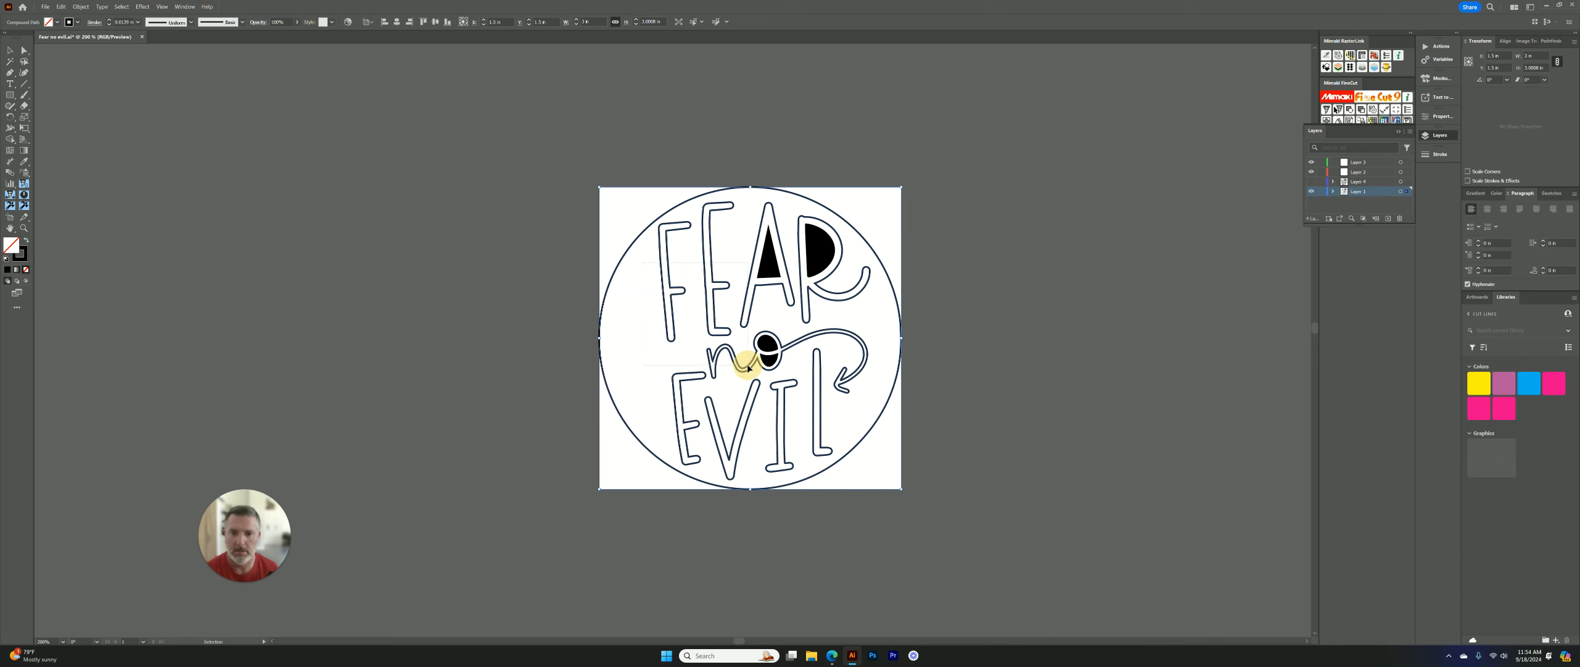
{"action": "left_click", "coordinate": [857, 423], "text": "shift"}
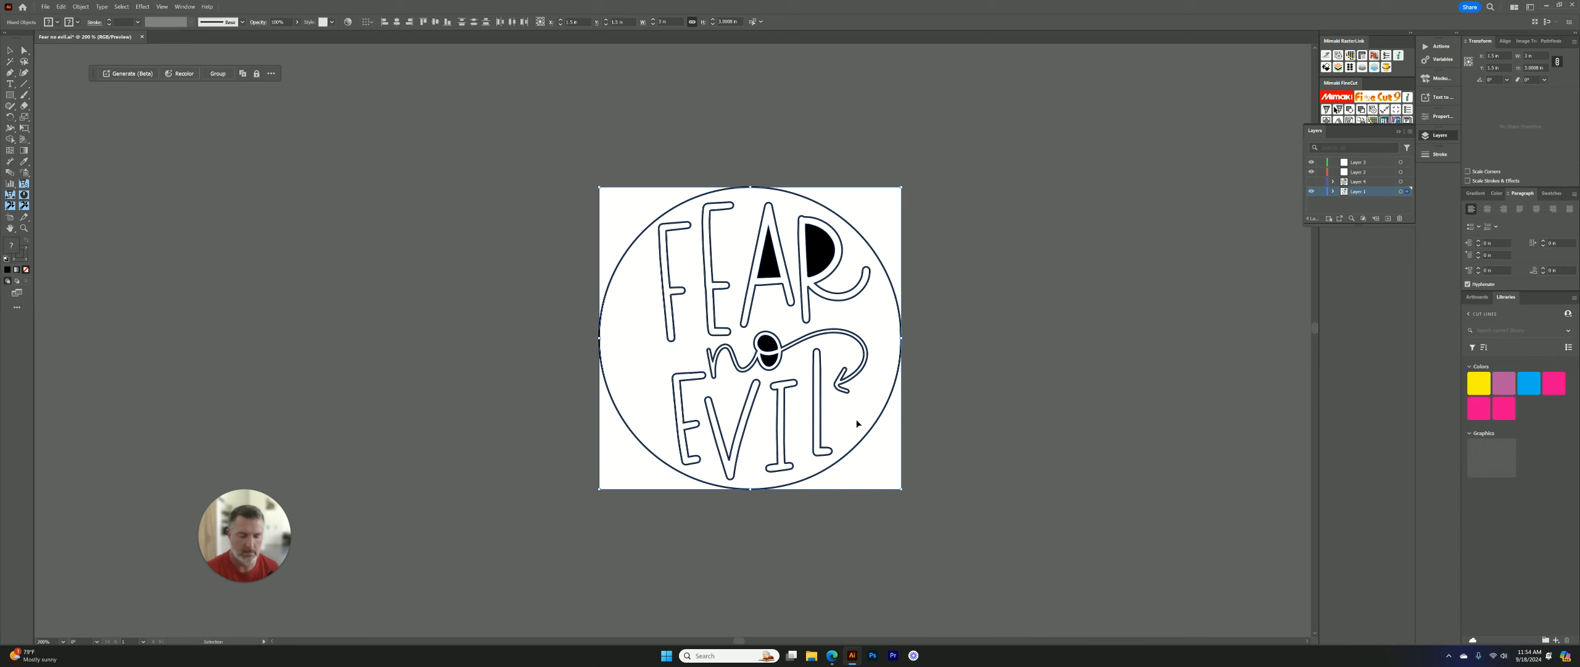
{"action": "key", "text": "Delete"}
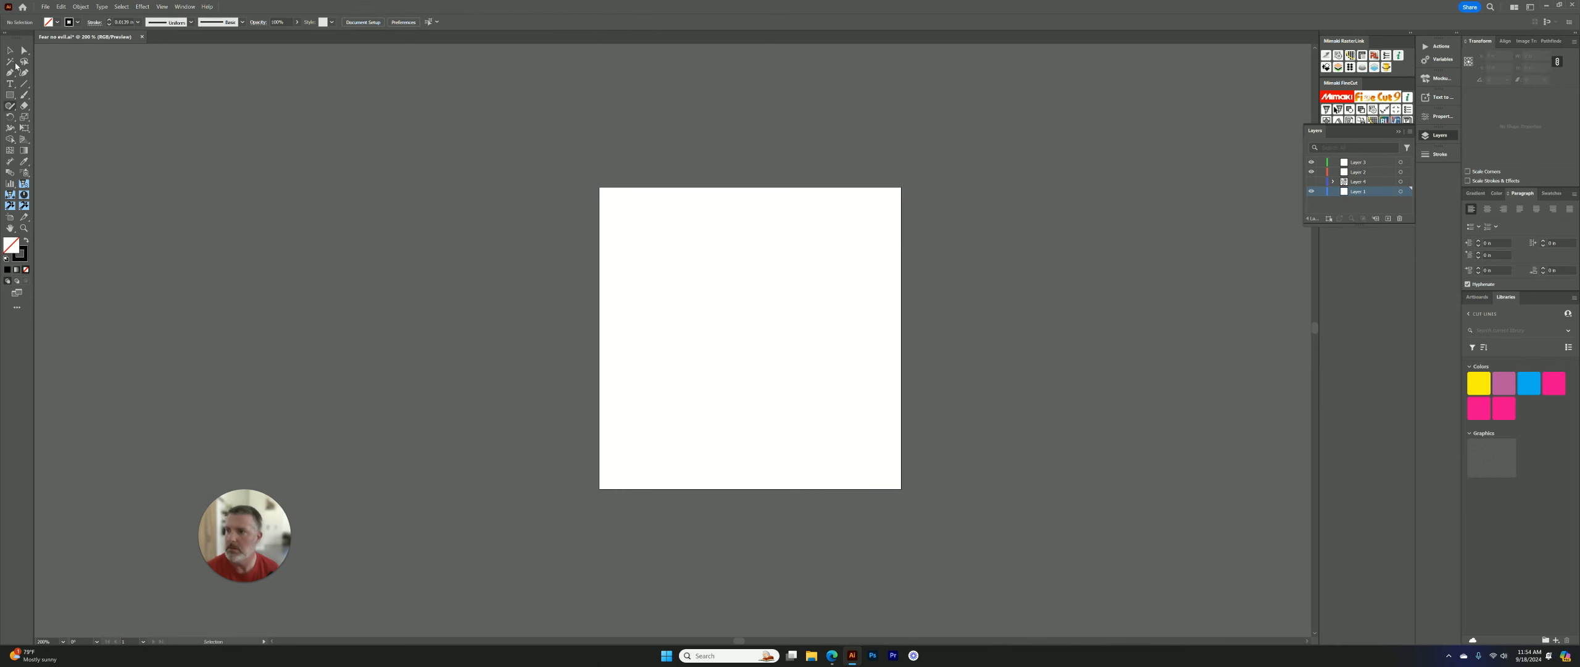
Draw a circle nearly filling the artboard on Layer 1 and set its width and height to 3 in
{"action": "left_click", "coordinate": [9, 95]}
{"action": "left_click", "coordinate": [52, 118]}
{"action": "left_click_drag", "start_coordinate": [607, 195], "coordinate": [906, 494]}
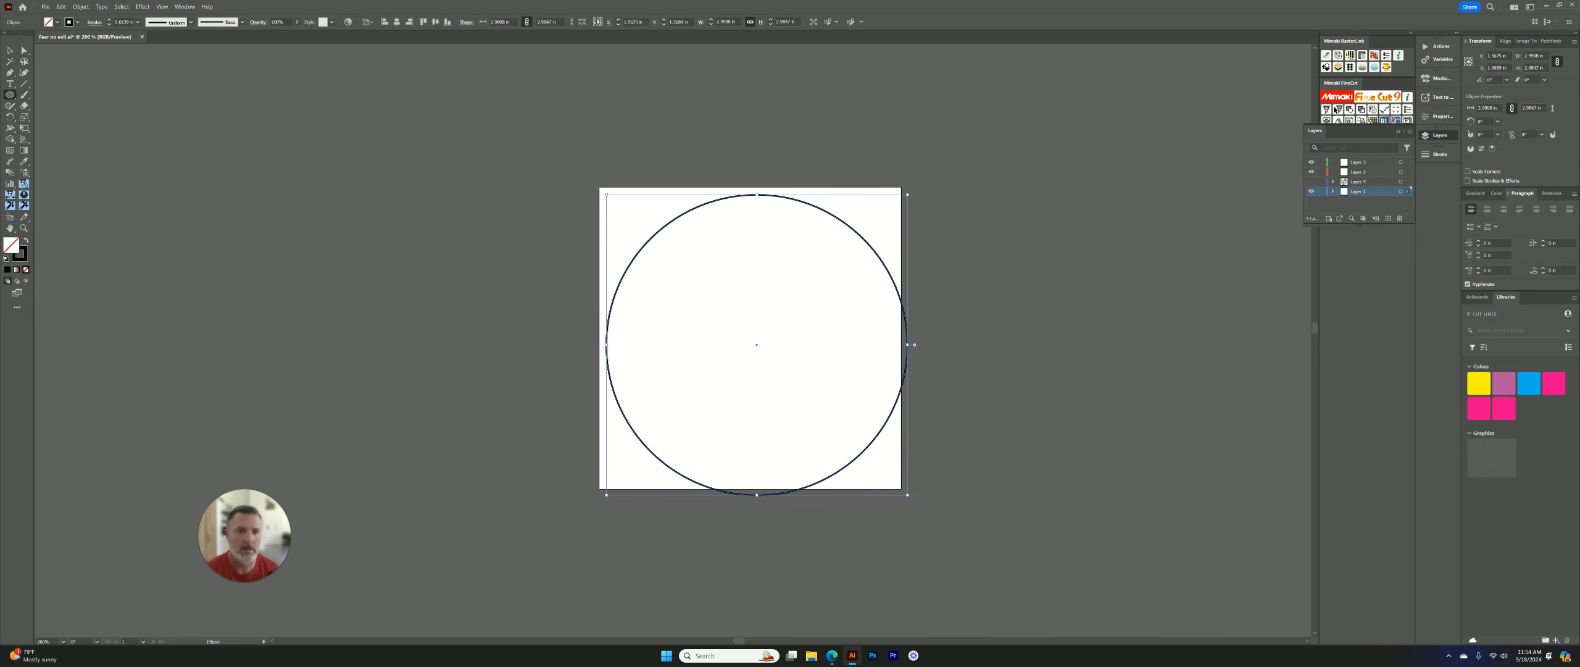
{"action": "left_click", "coordinate": [1558, 62]}
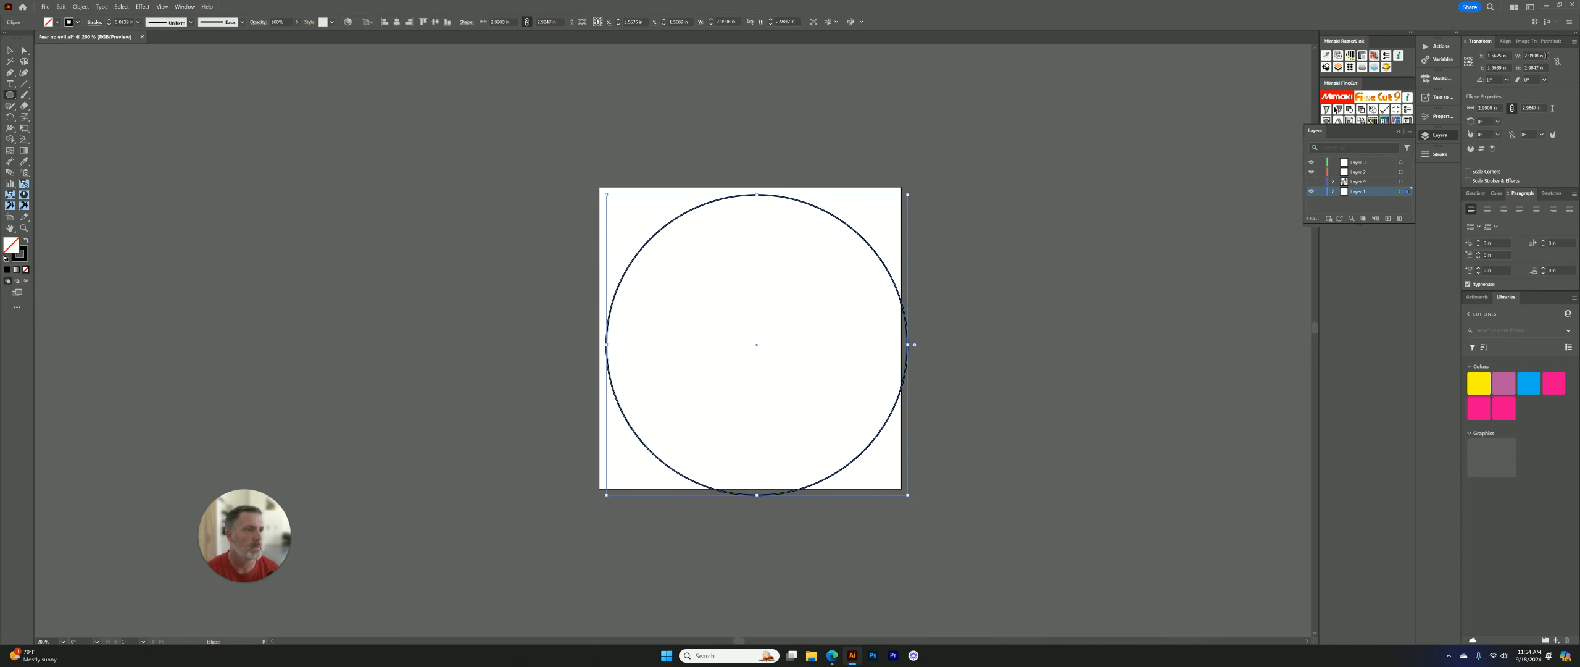
{"action": "left_click", "coordinate": [1547, 55]}
{"action": "type", "text": "3"}
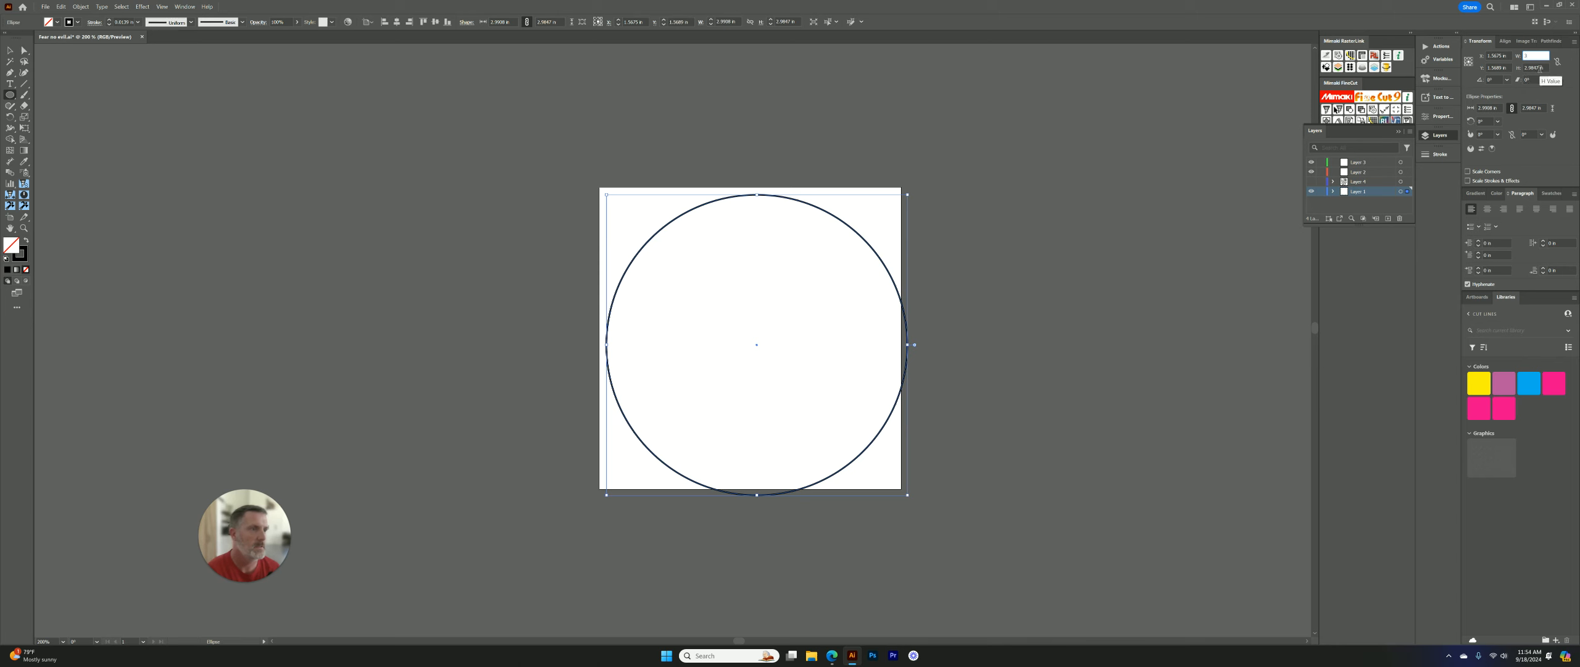
{"action": "key", "text": "Tab"}
{"action": "type", "text": "3"}
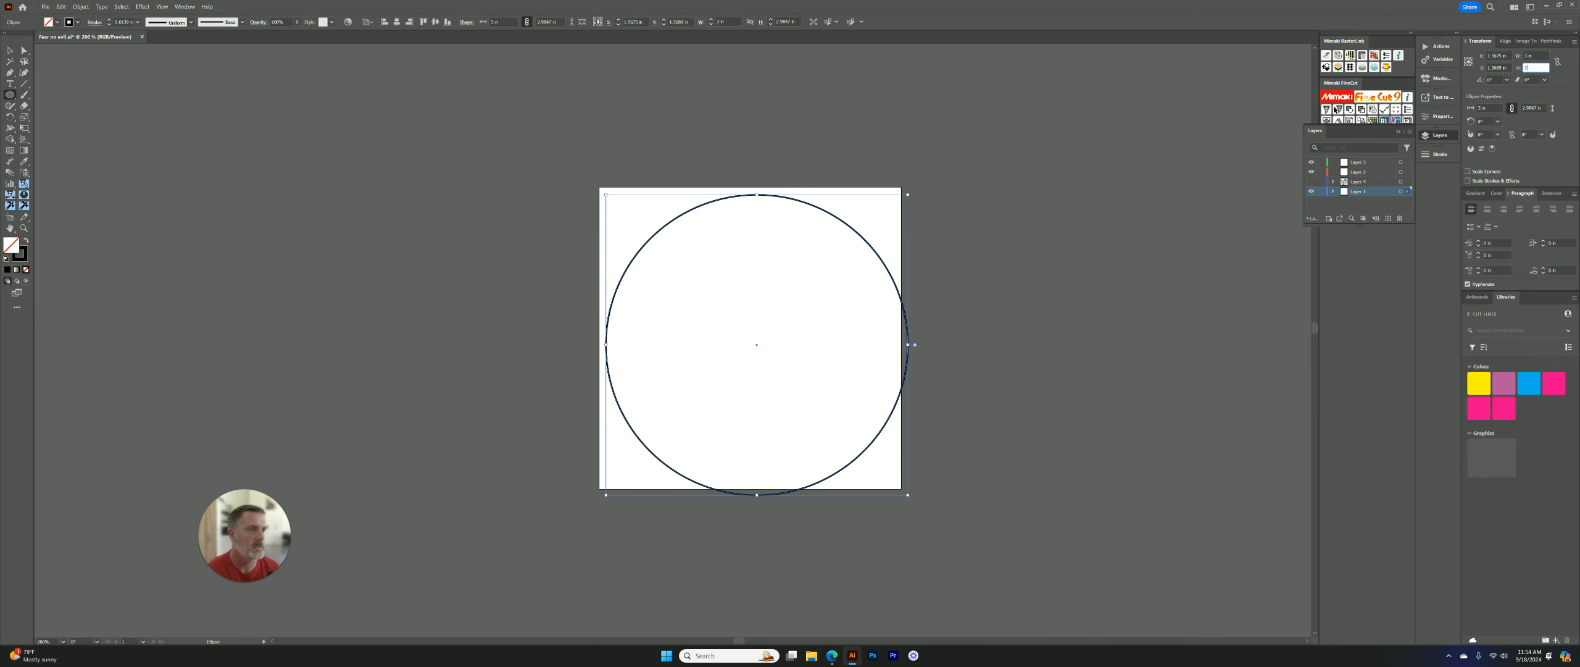
{"action": "key", "text": "Return"}
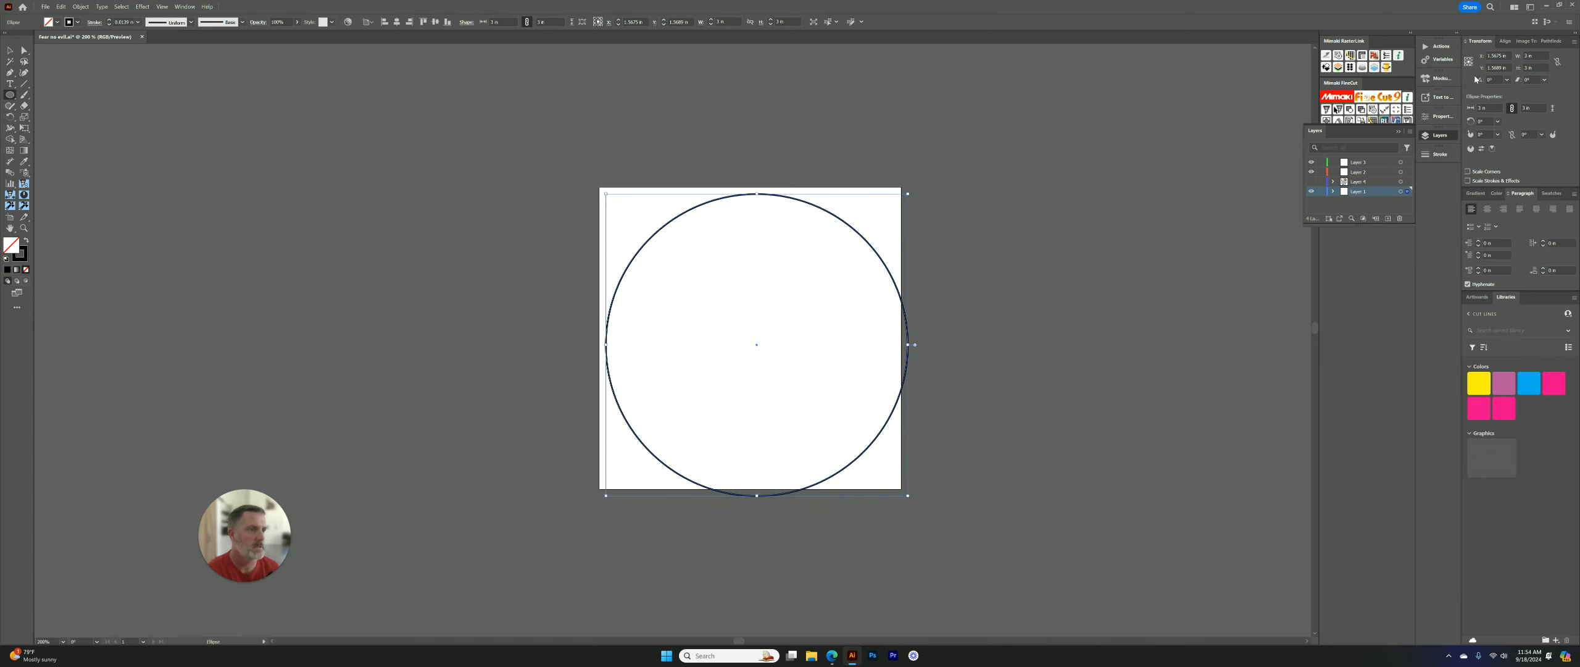
Center the circle horizontally and vertically on the artboard
{"action": "left_click", "coordinate": [1500, 42]}
{"action": "left_click", "coordinate": [1487, 66]}
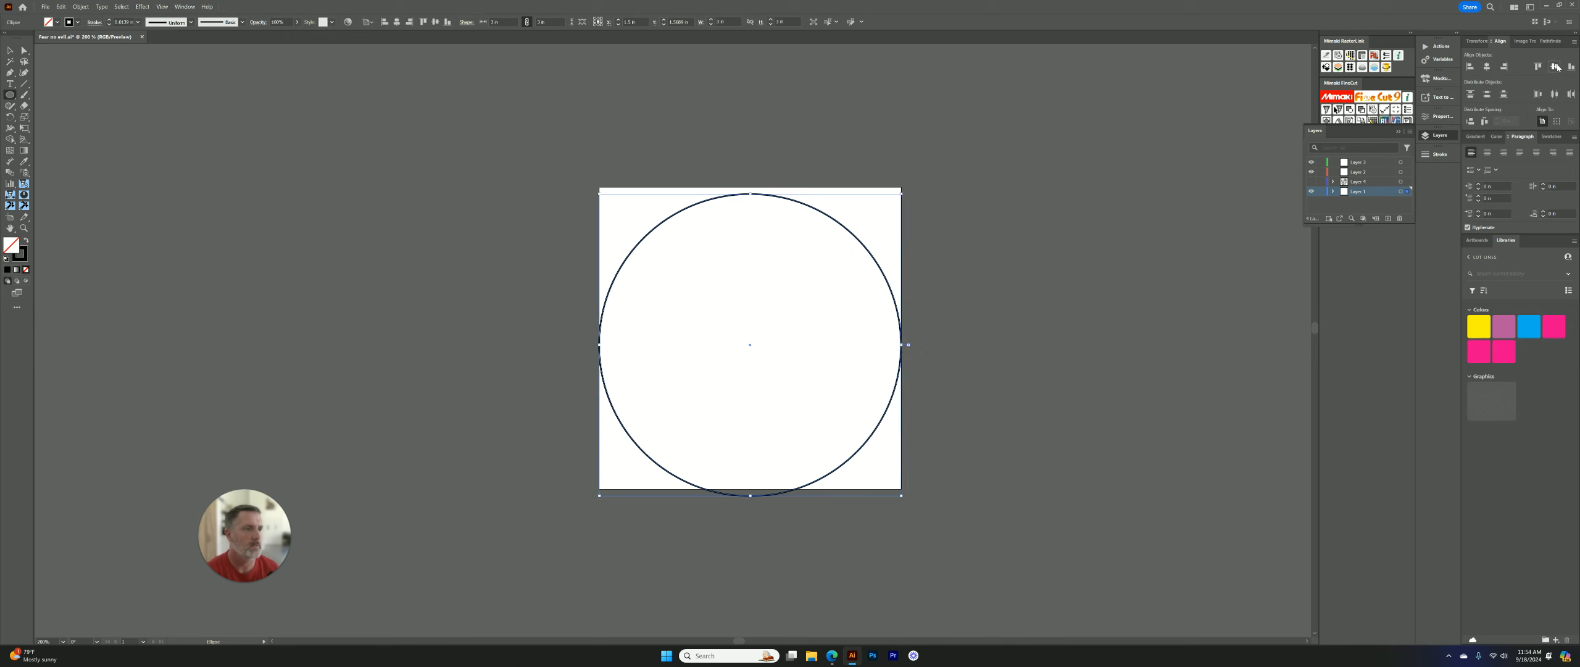
{"action": "left_click", "coordinate": [1556, 66]}
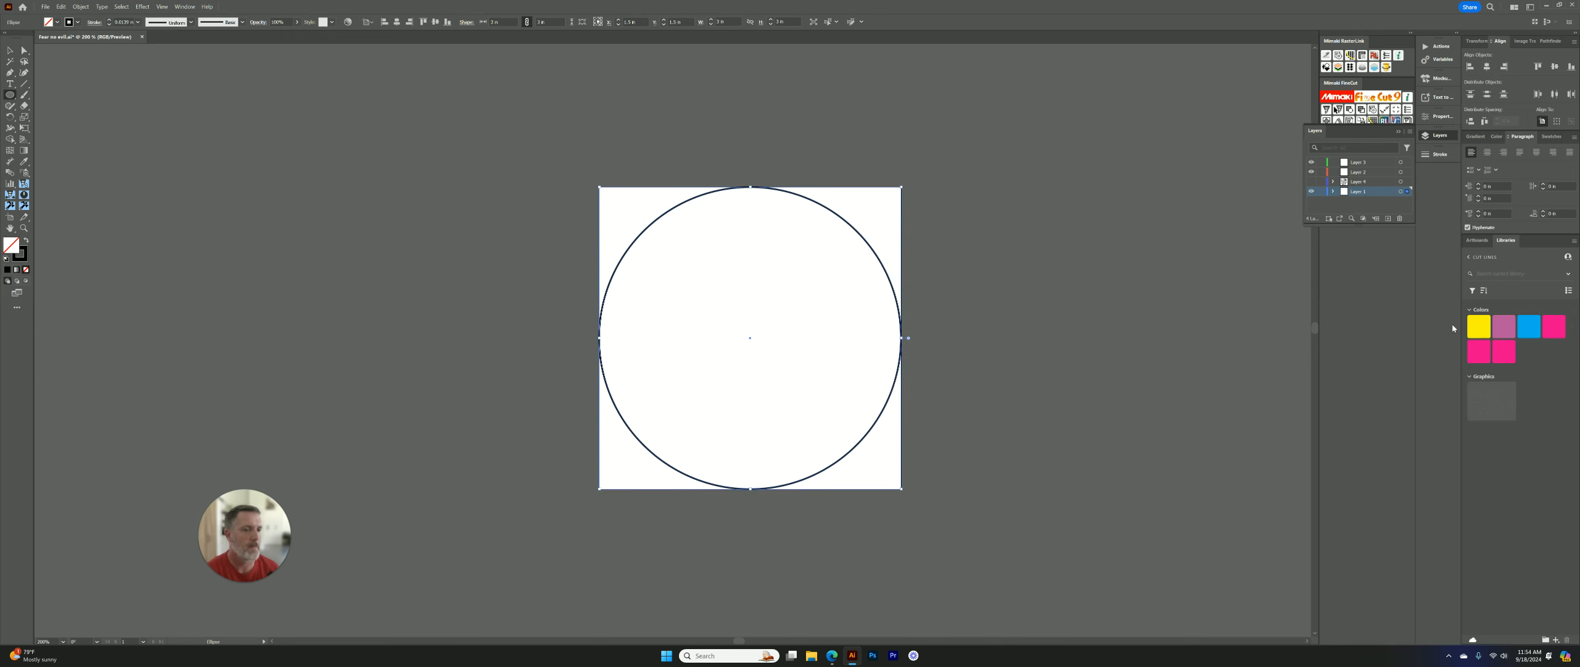
Give the circle a solid black fill and a stroke in the pinkish-purple cut color from the library, and deselect it
{"action": "left_click", "coordinate": [24, 242]}
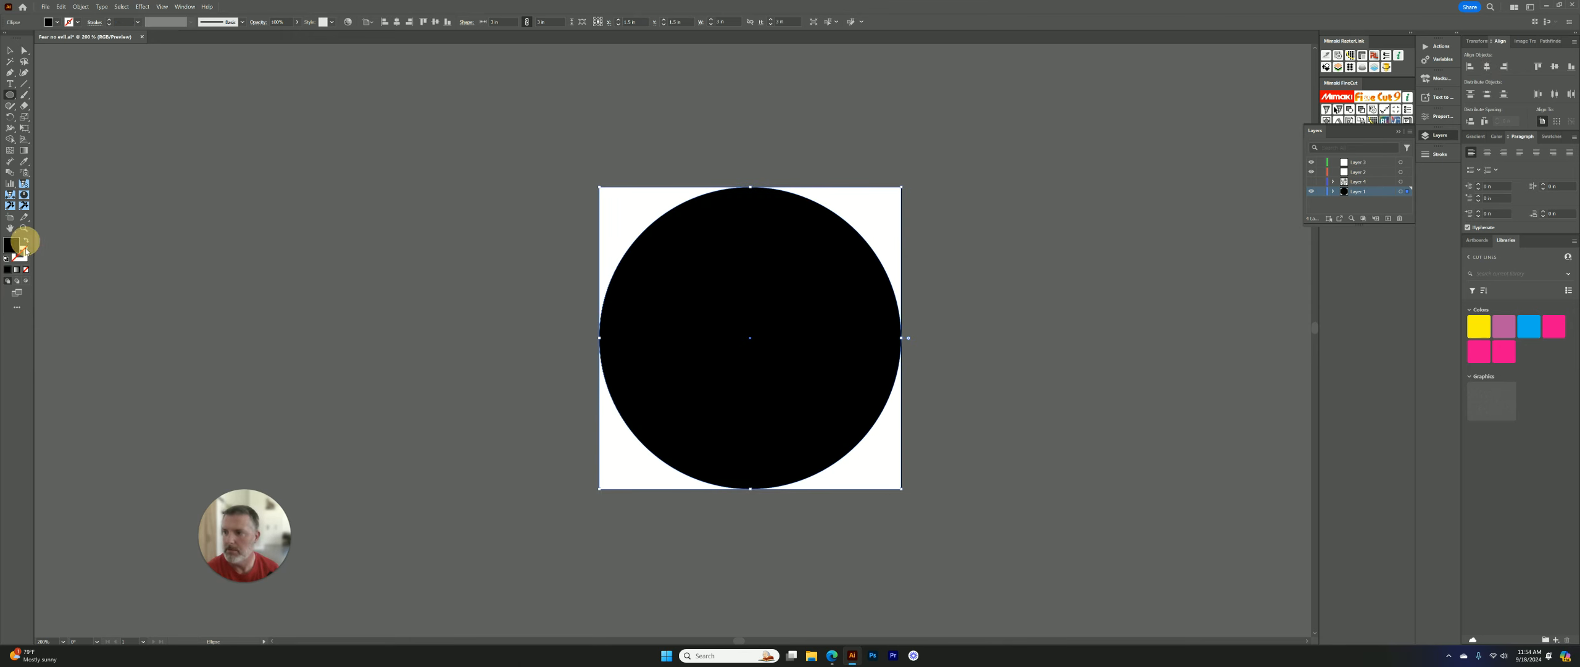
{"action": "left_click", "coordinate": [26, 260]}
{"action": "left_click", "coordinate": [7, 269]}
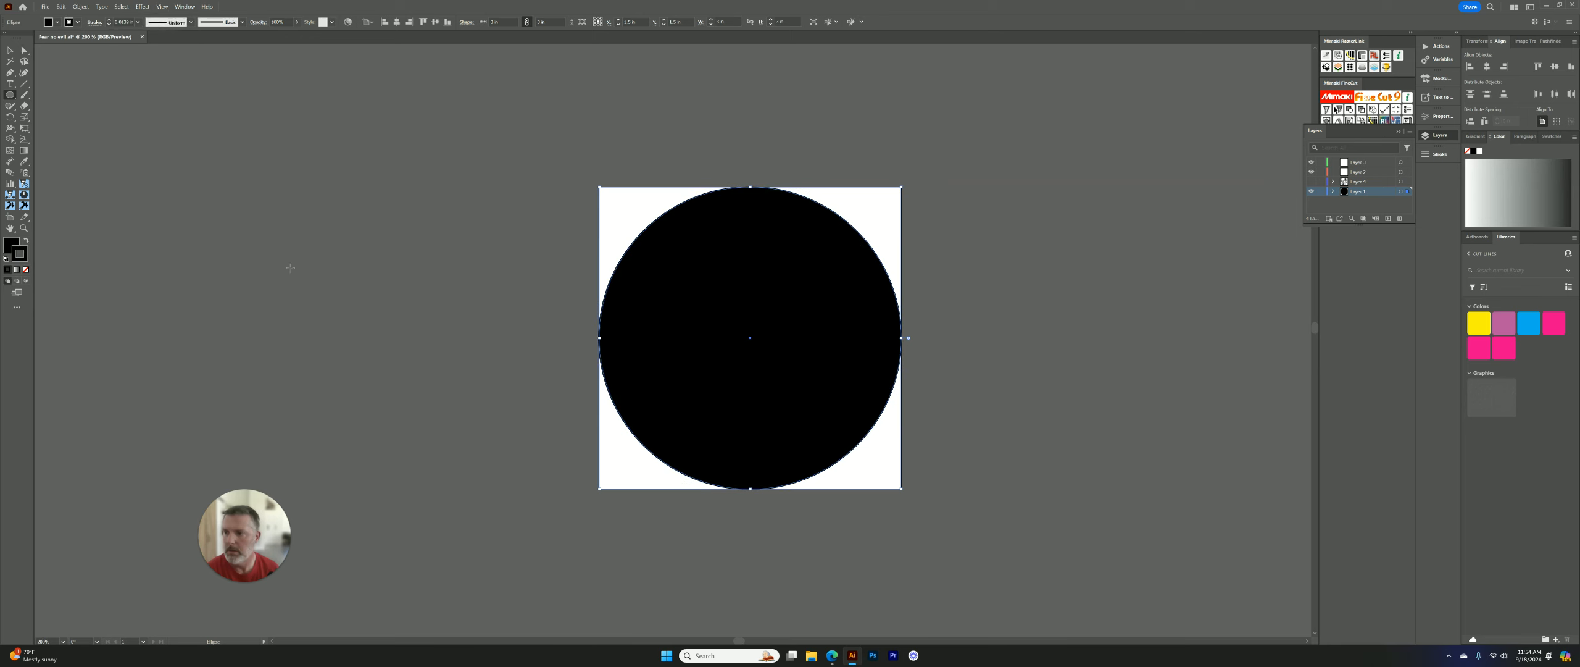
{"action": "left_click", "coordinate": [1504, 322]}
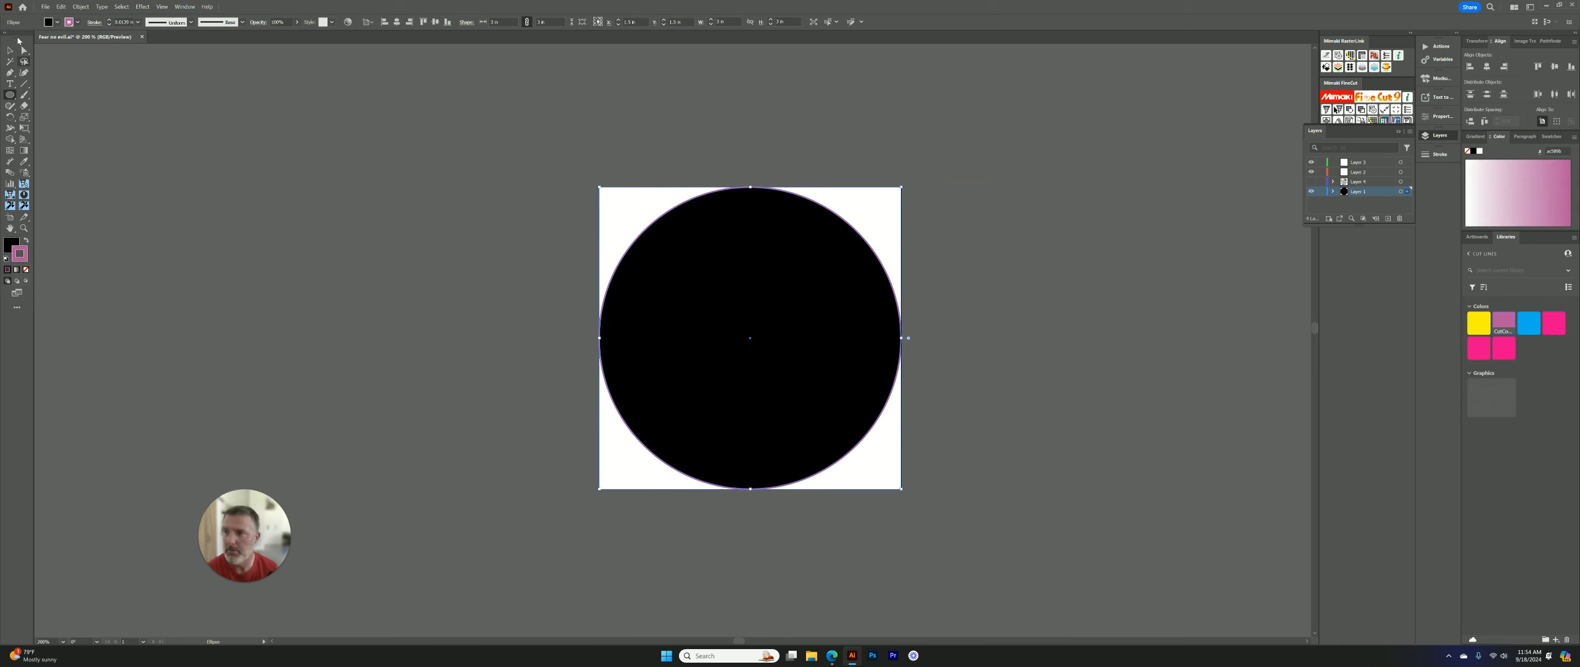
{"action": "left_click", "coordinate": [10, 51]}
{"action": "left_click", "coordinate": [419, 219]}
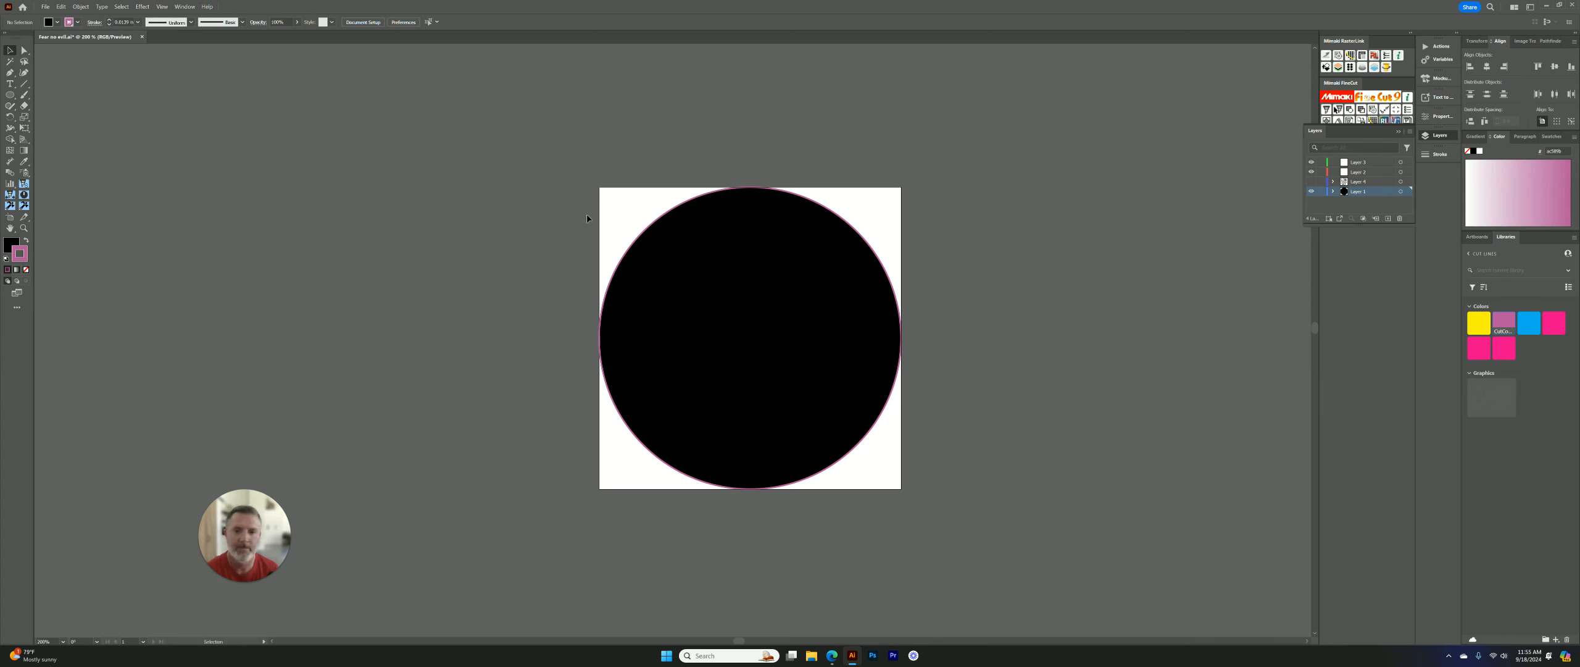
Save the circle artwork as an Adobe PDF named "Fear no evil color and cut" using the Illustrator Default preset
{"action": "left_click", "coordinate": [44, 8]}
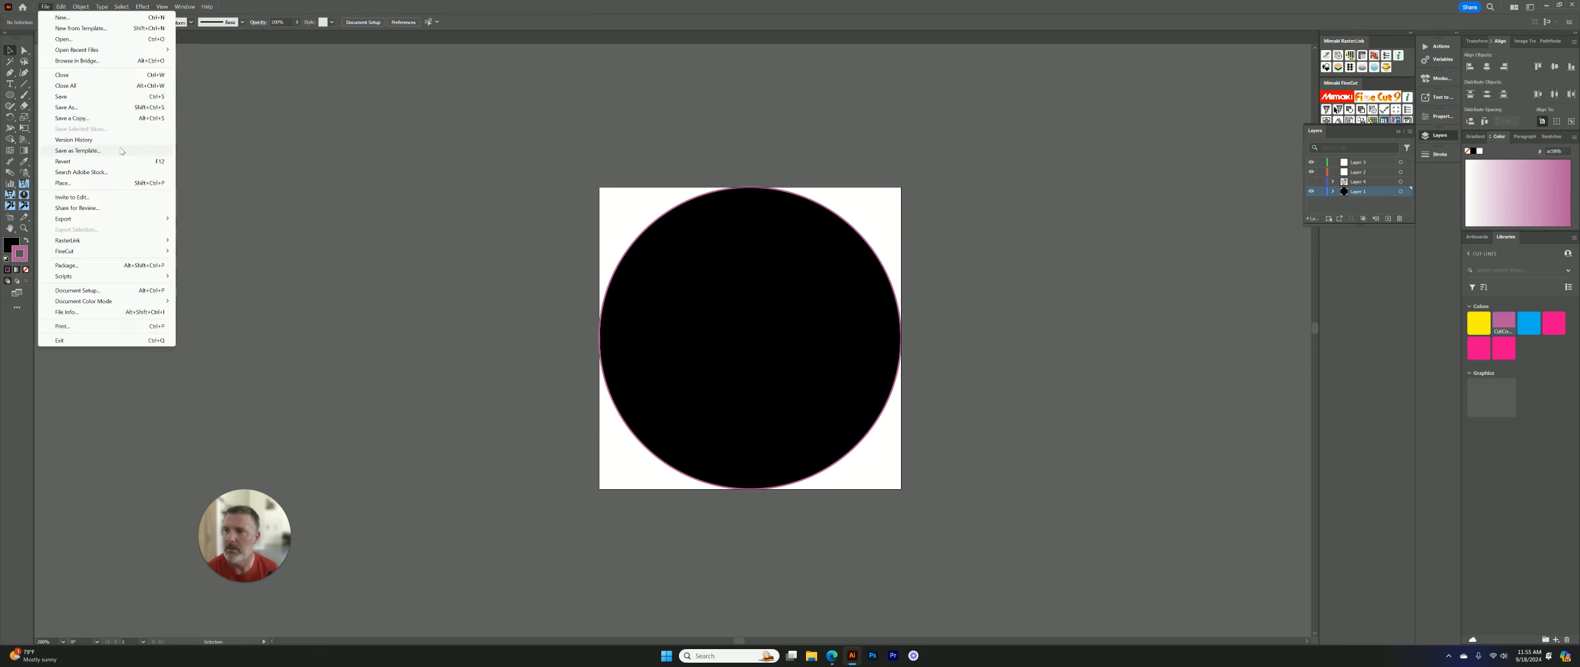
{"action": "left_click", "coordinate": [71, 108]}
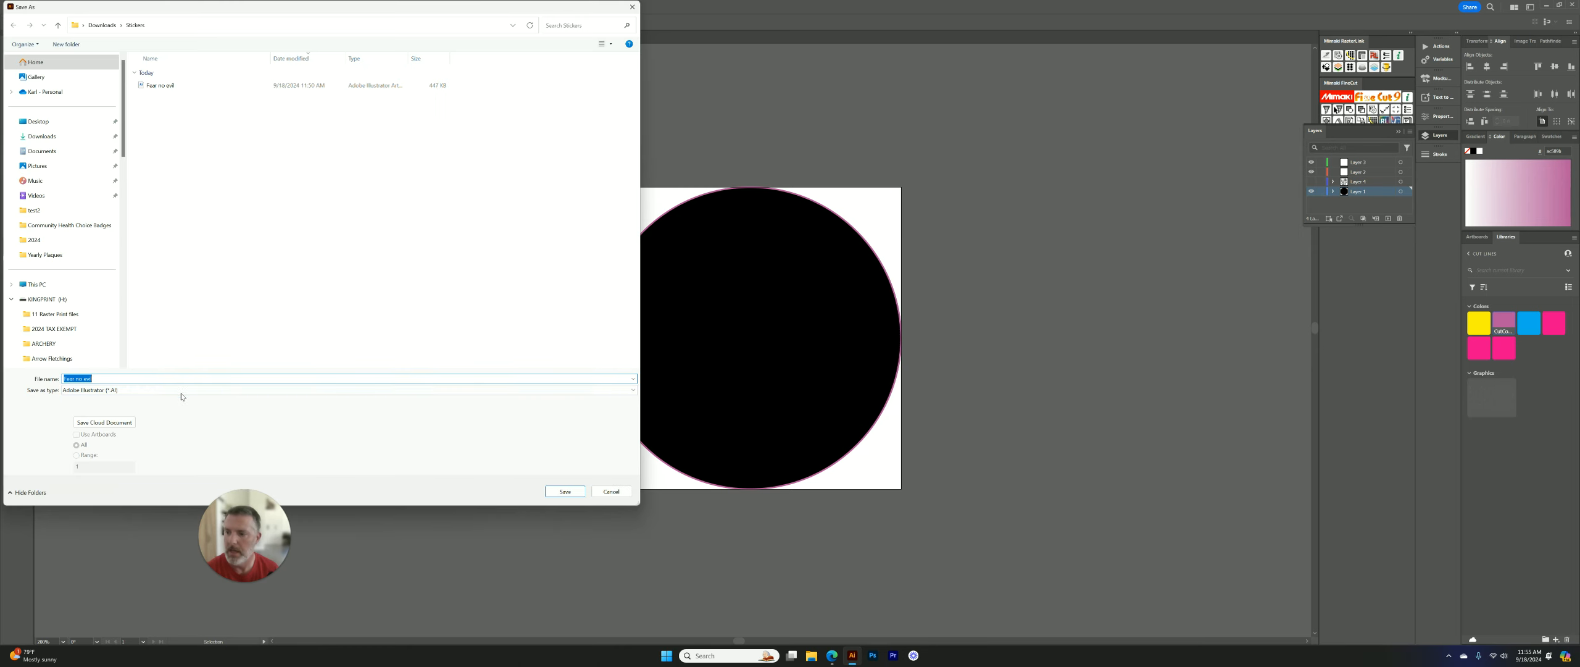
{"action": "left_click", "coordinate": [181, 390]}
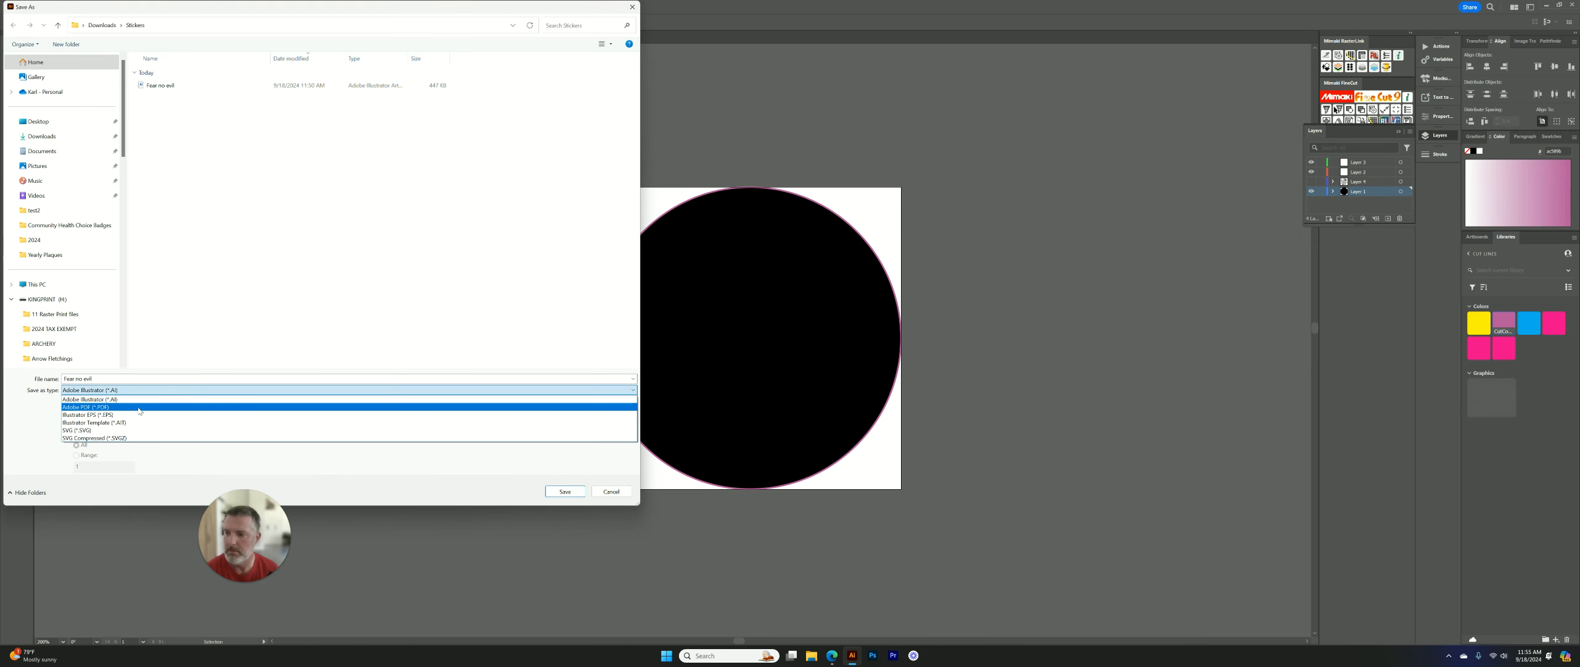
{"action": "left_click", "coordinate": [140, 407]}
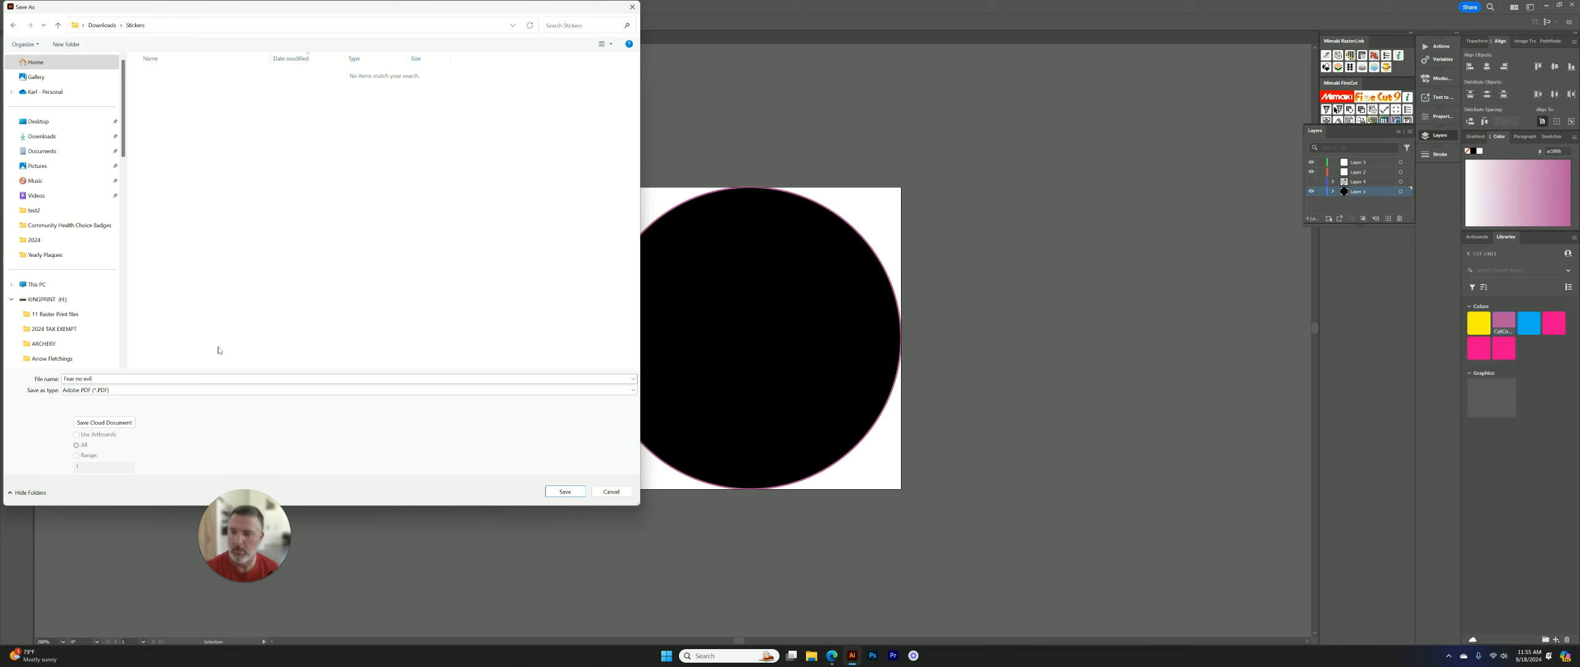
{"action": "left_click", "coordinate": [20, 526]}
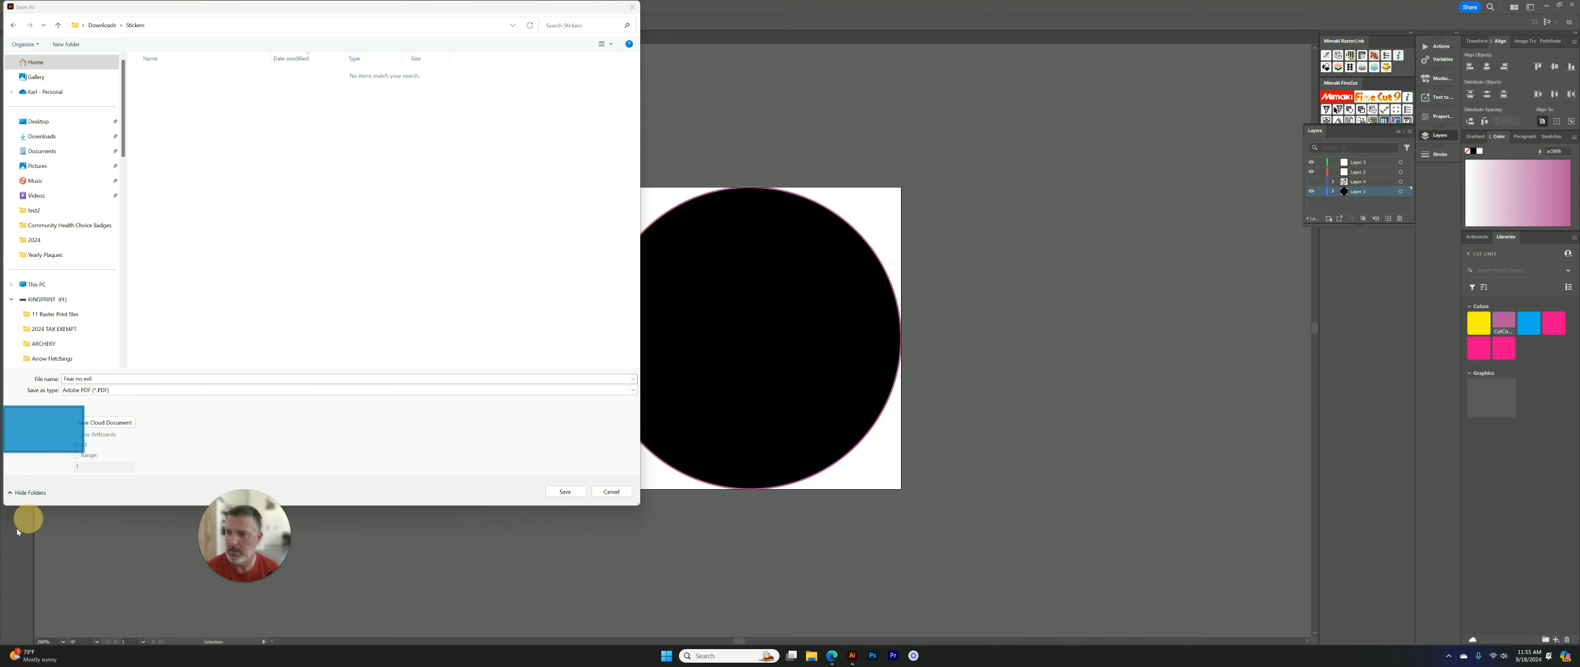
{"action": "left_click", "coordinate": [133, 381]}
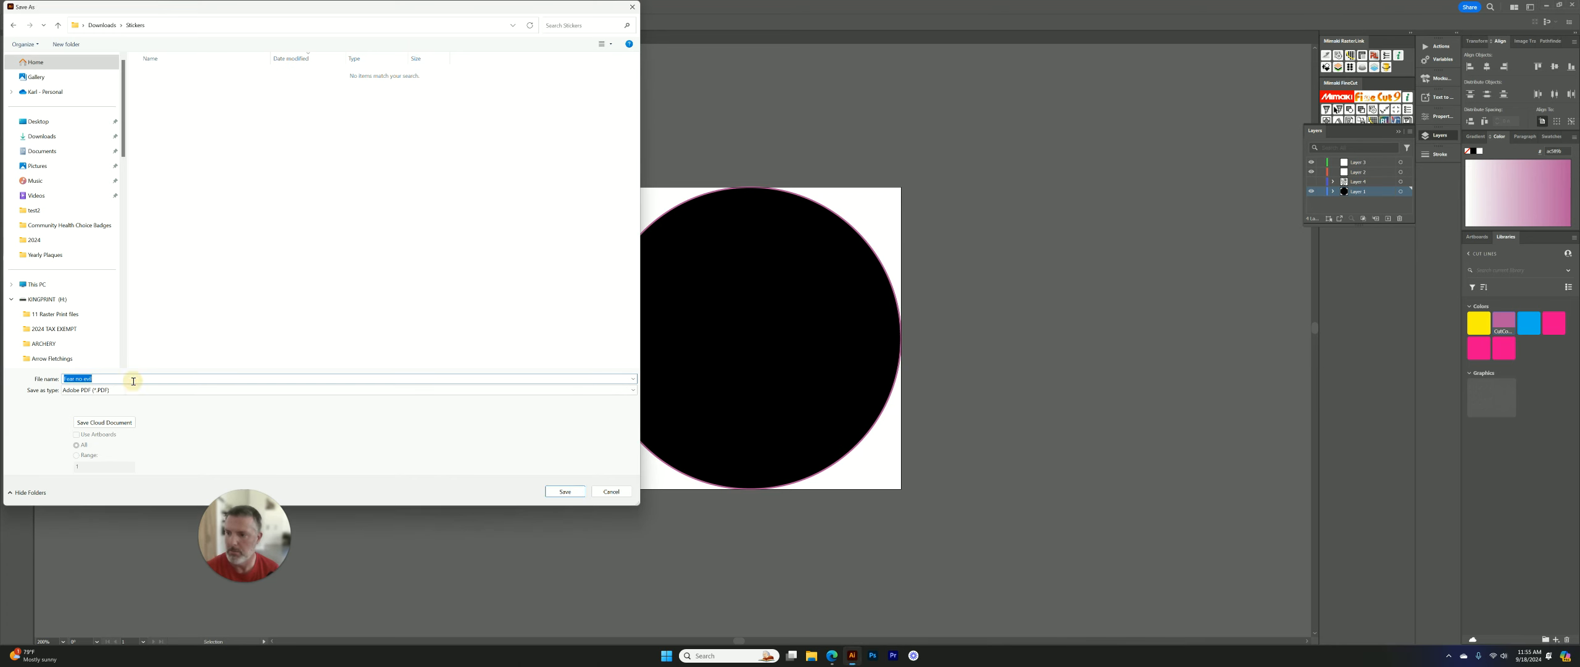
{"action": "left_click", "coordinate": [133, 381]}
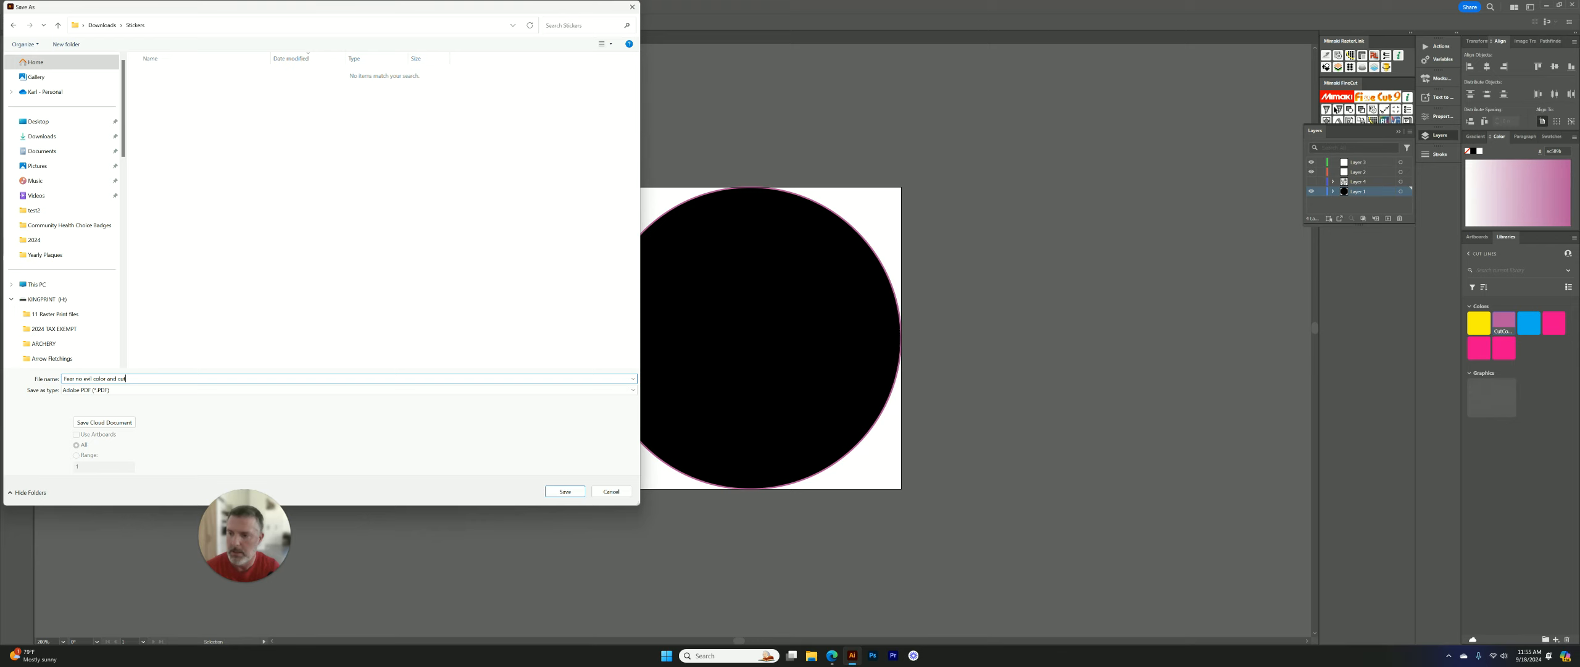
{"action": "key", "text": "Return"}
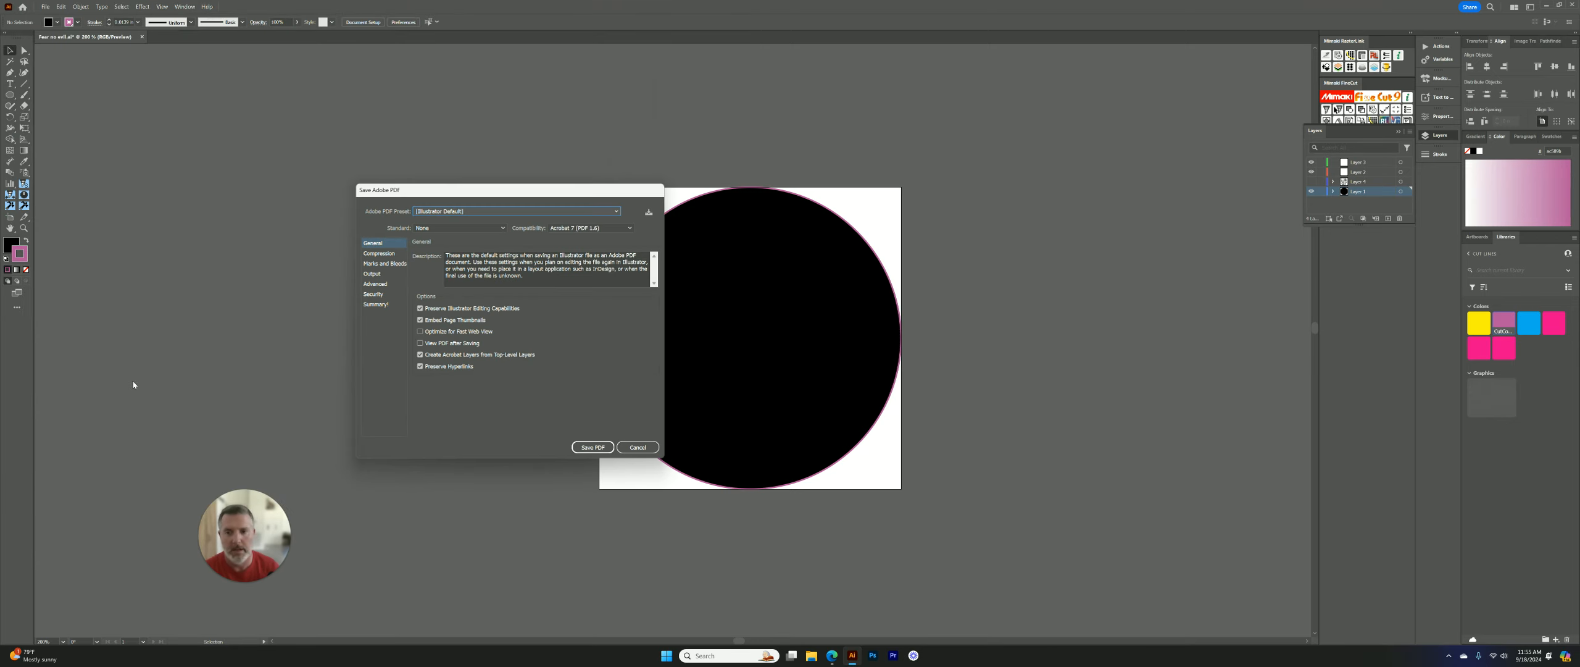
{"action": "left_click", "coordinate": [593, 447]}
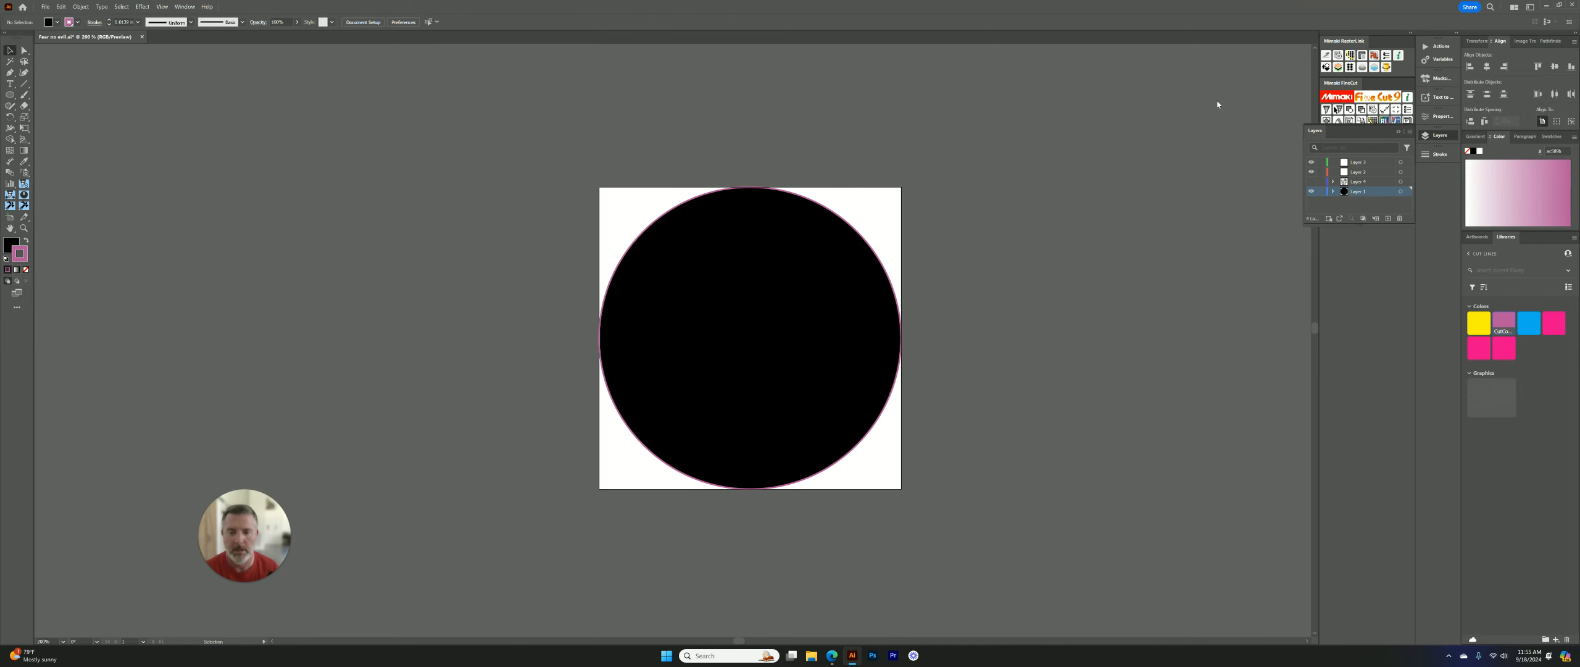
Hide Layer 1, show the lettering on Layer 4, and save it as an Adobe PDF named "Fear no evil spot color" with the Illustrator Default preset
{"action": "left_click", "coordinate": [1311, 191]}
{"action": "left_click", "coordinate": [1311, 182]}
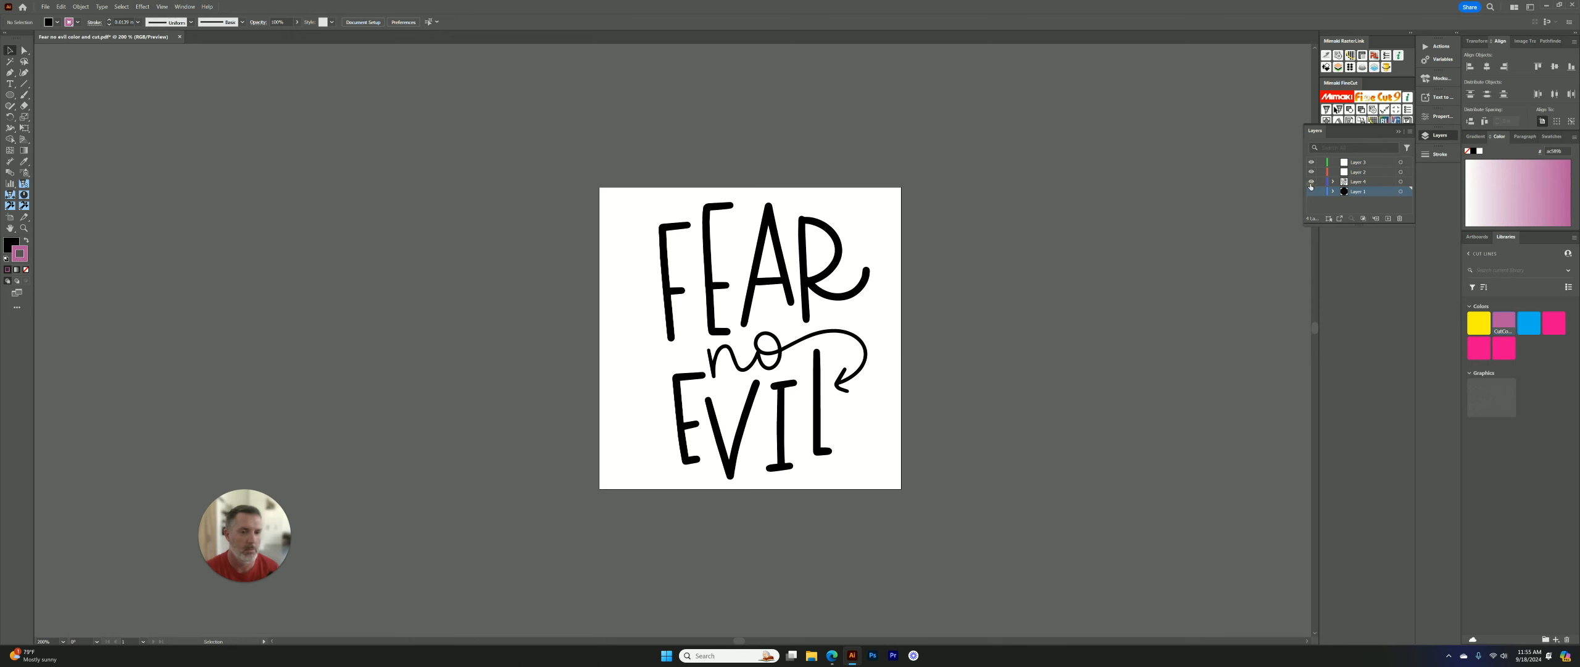
{"action": "left_click", "coordinate": [45, 7]}
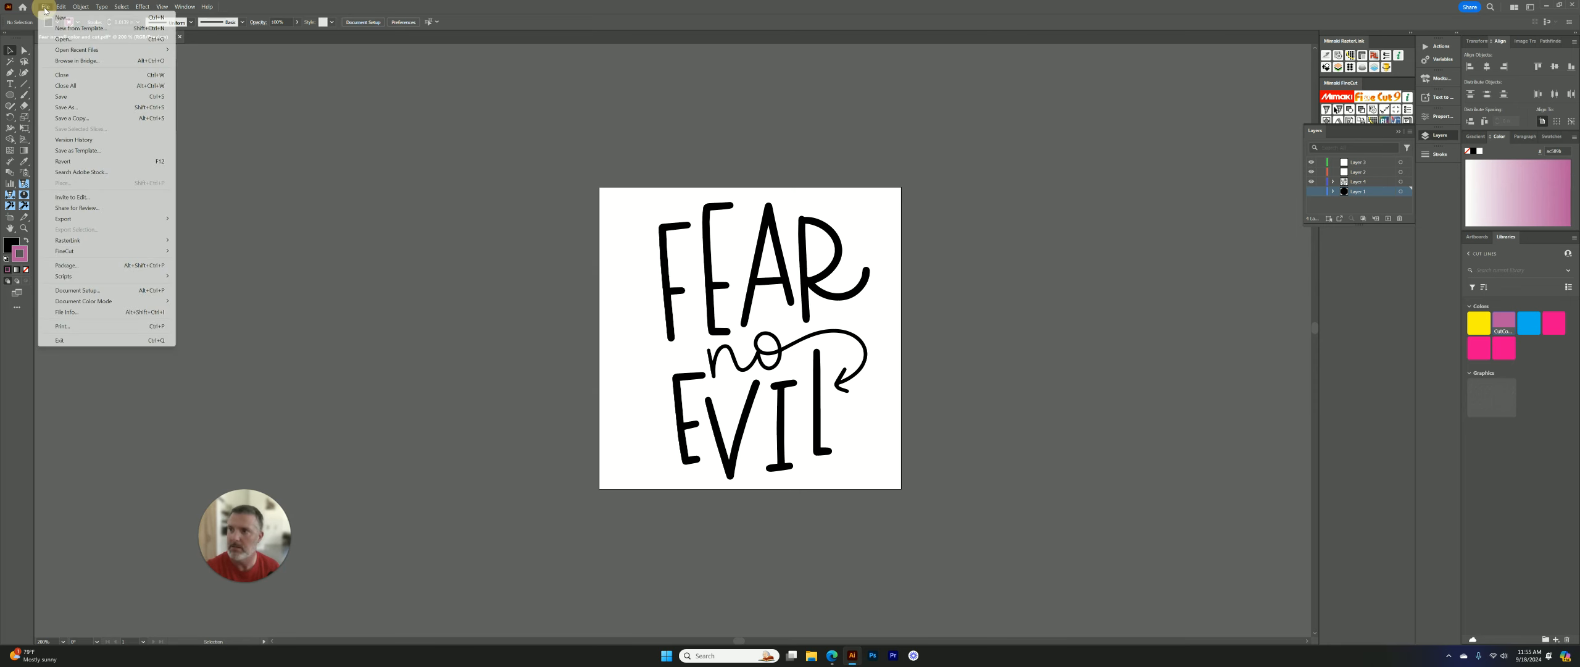
{"action": "left_click", "coordinate": [72, 107]}
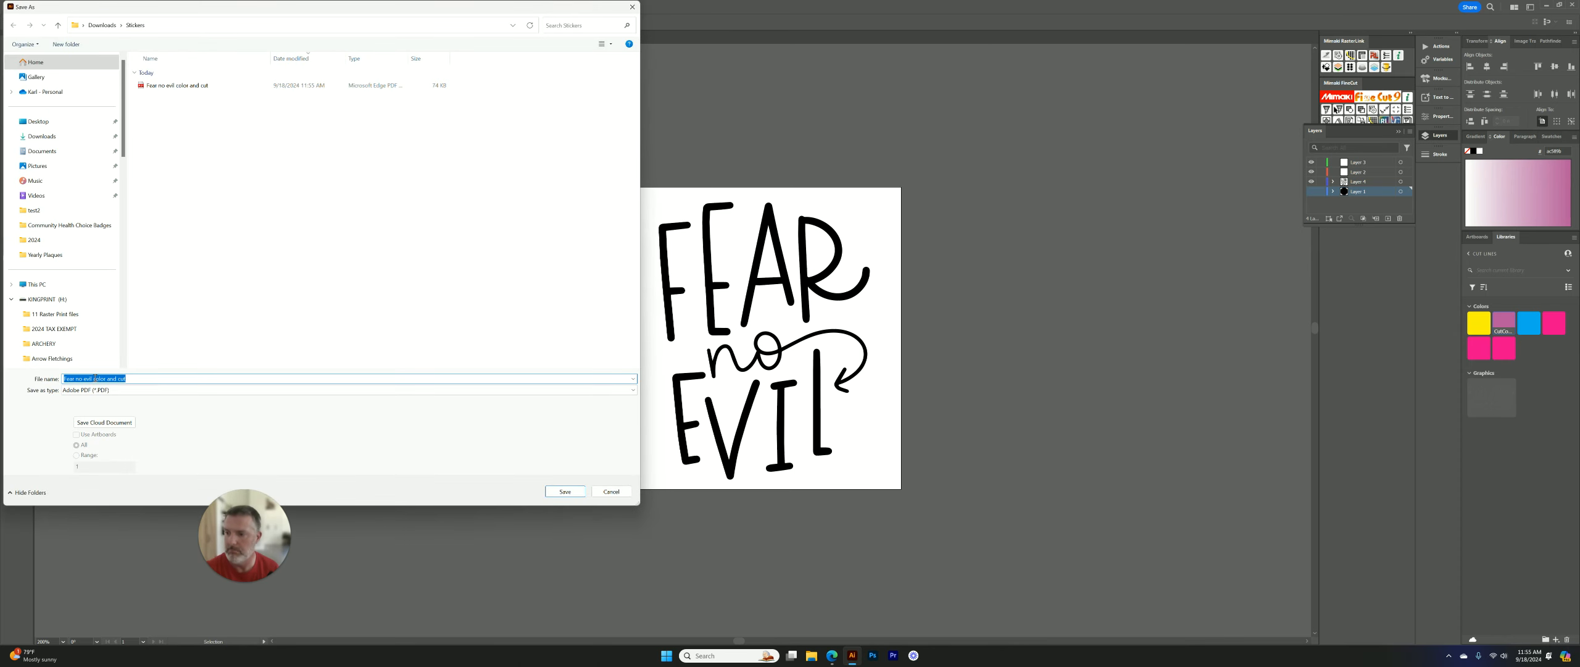
{"action": "left_click_drag", "start_coordinate": [94, 378], "coordinate": [169, 377]}
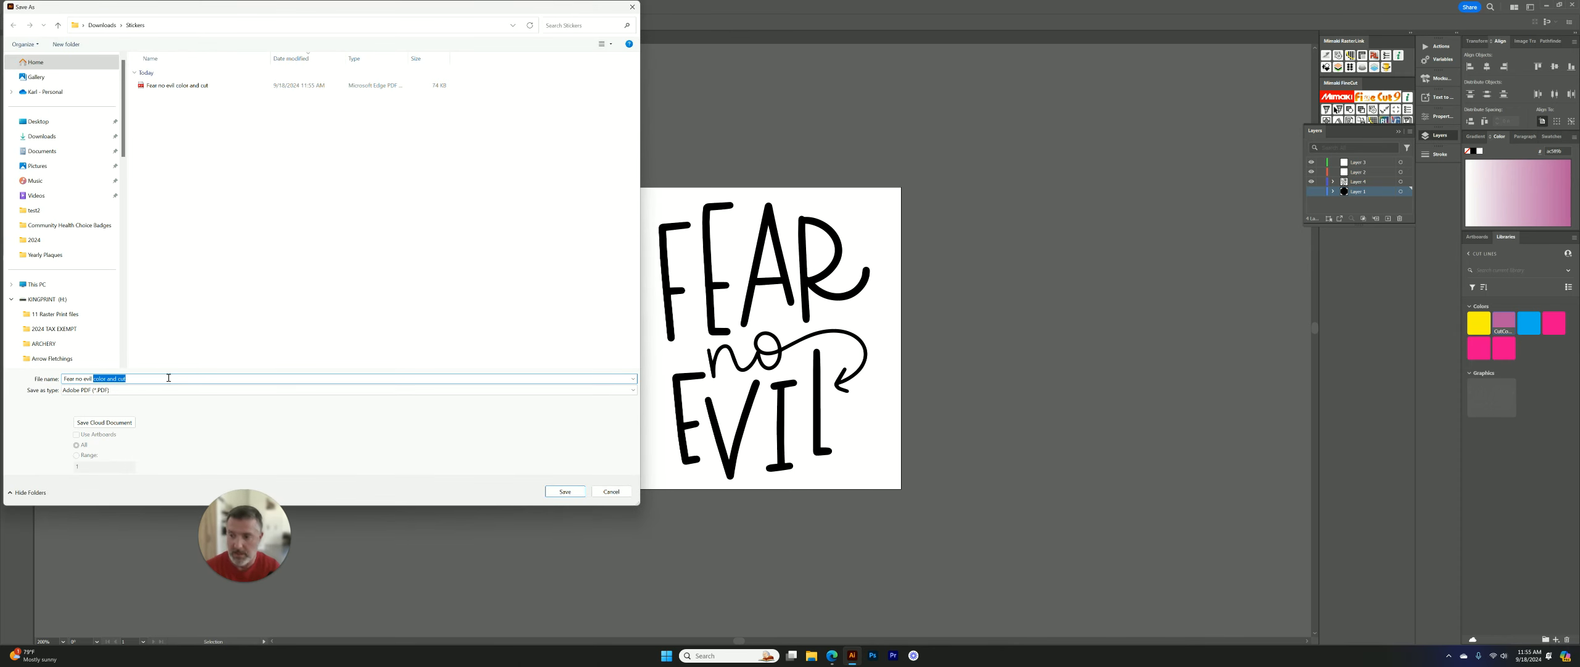
{"action": "type", "text": "spot"}
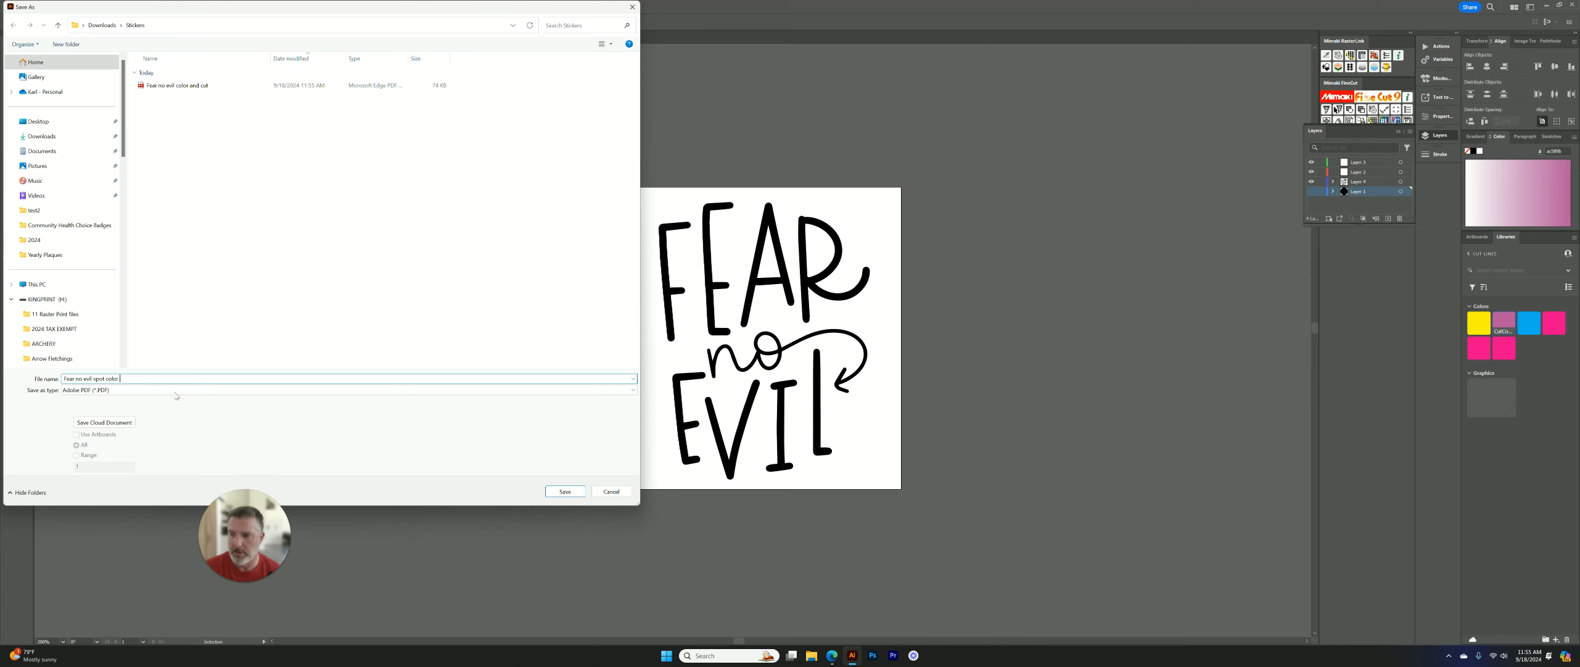
{"action": "left_click", "coordinate": [560, 493]}
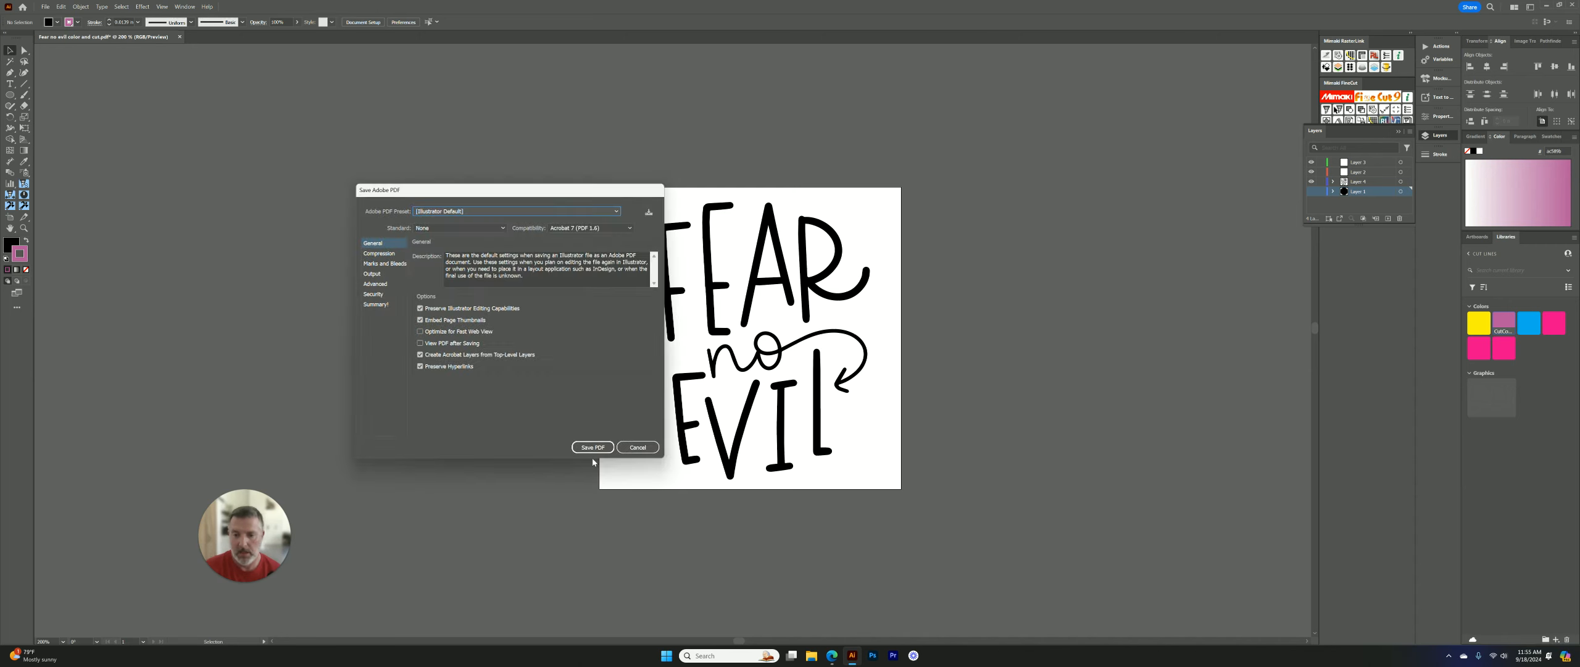
{"action": "left_click", "coordinate": [594, 448]}
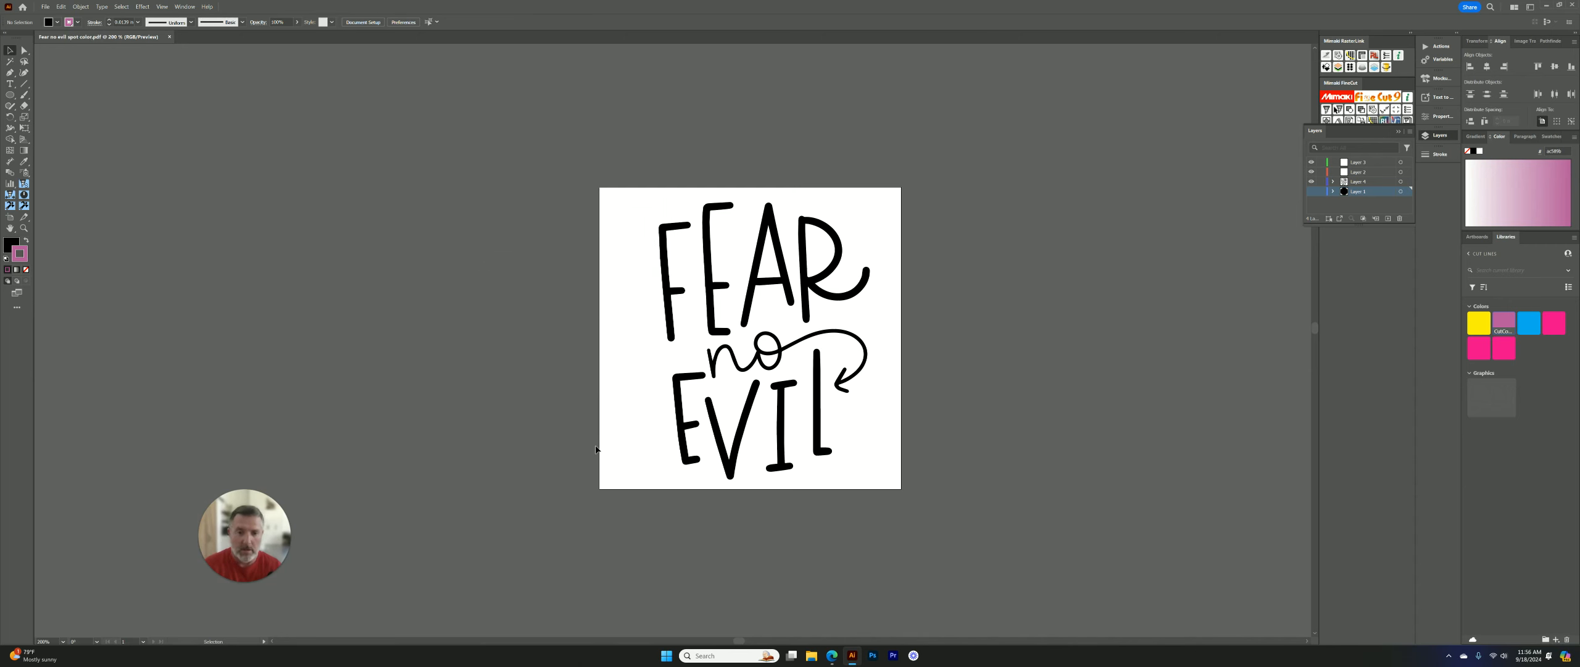